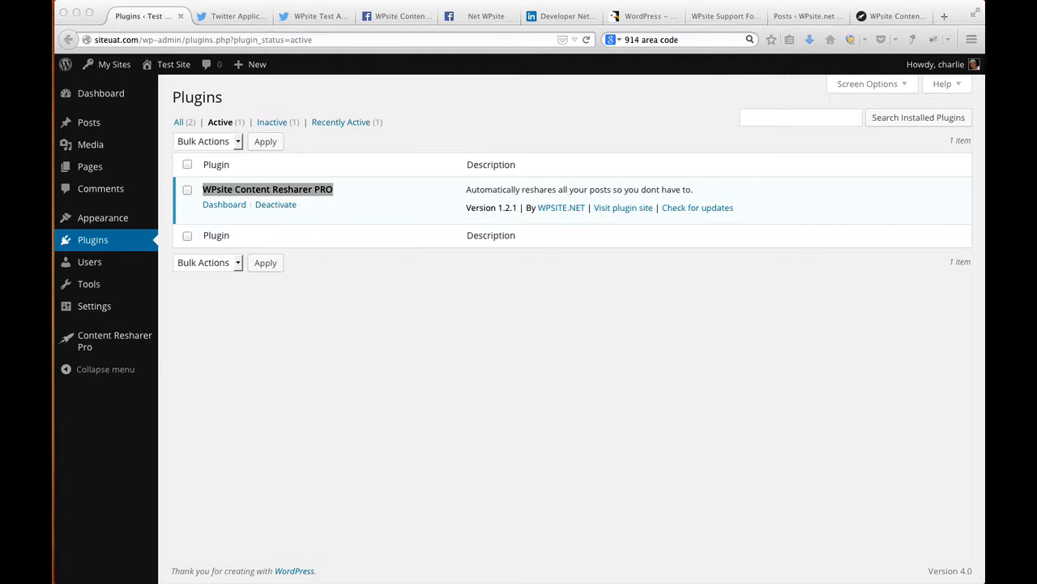
left_click(340, 269)
left_click_drag(342, 190, 204, 189)
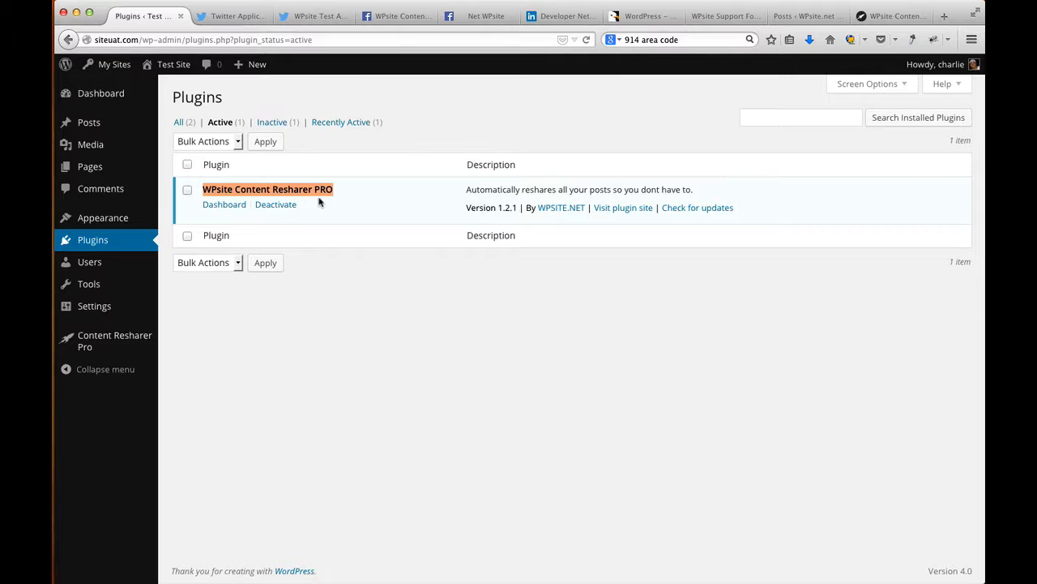
left_click(358, 192)
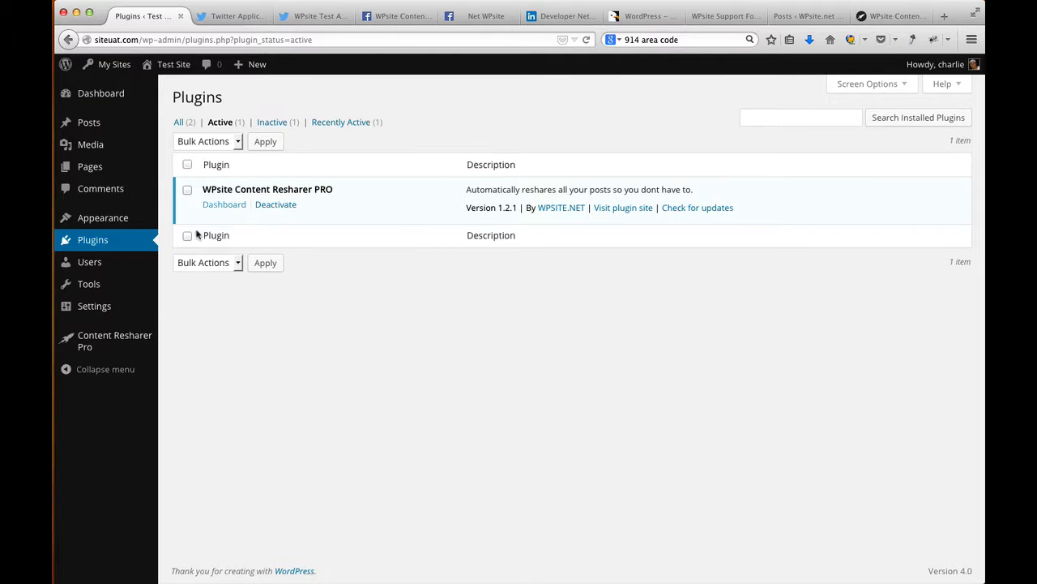
Start adding a new account in the Content Resharer Pro plugin.
mouse_move(108, 347)
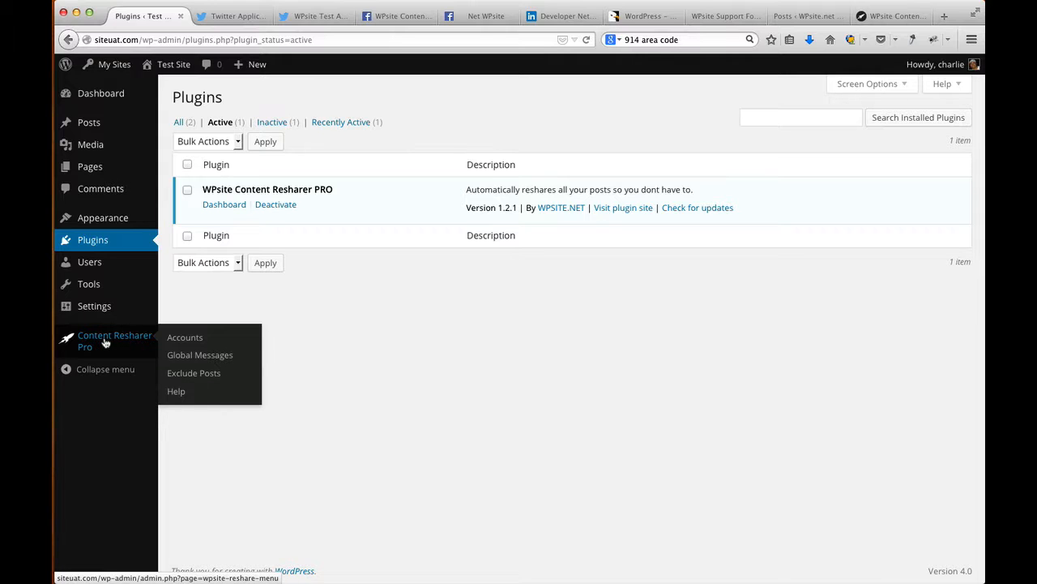
left_click(105, 343)
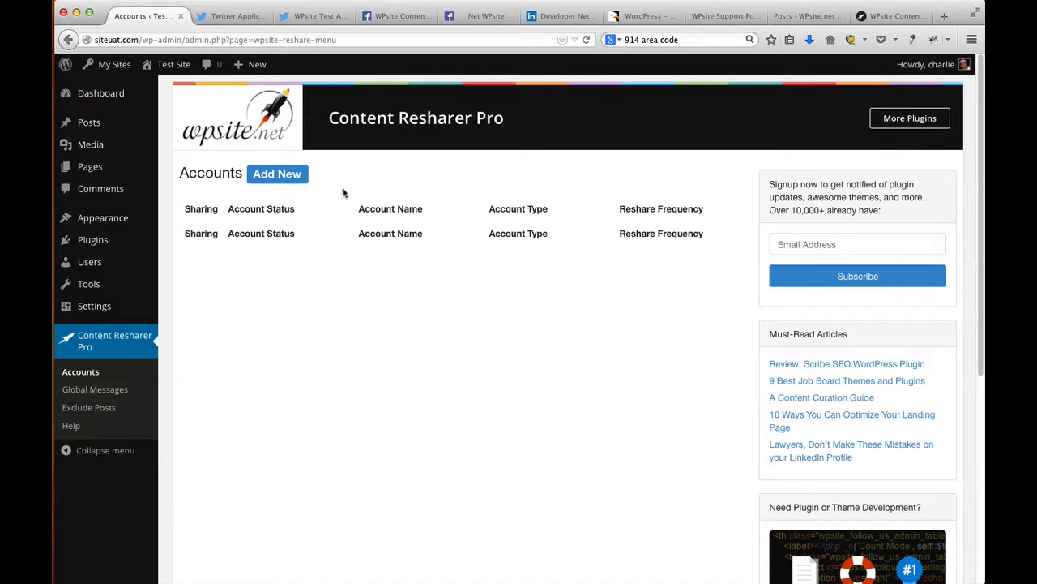
left_click(282, 177)
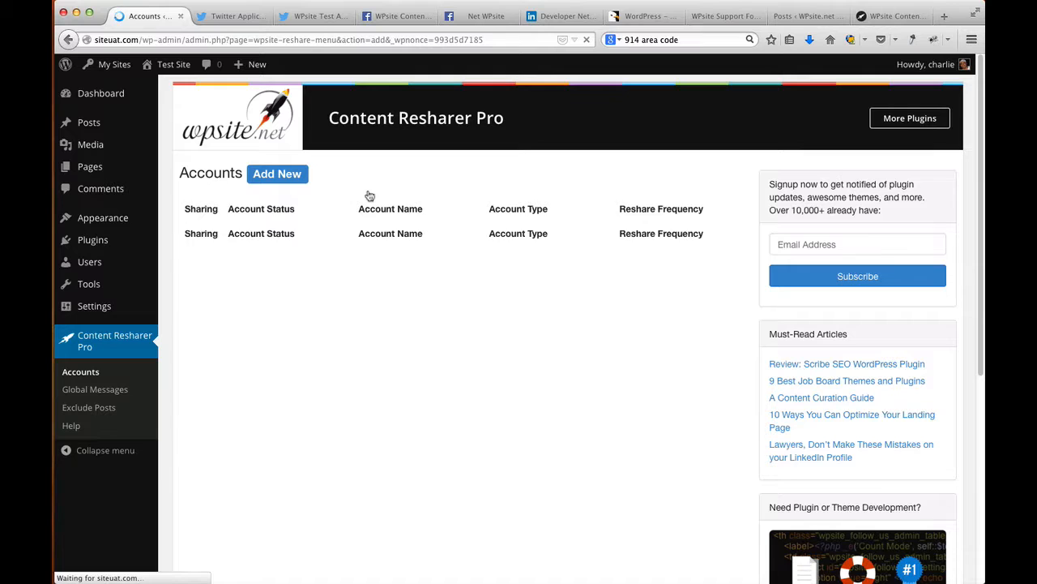
Name the new account "My WPSITE TEST Twitter Account".
left_click(384, 251)
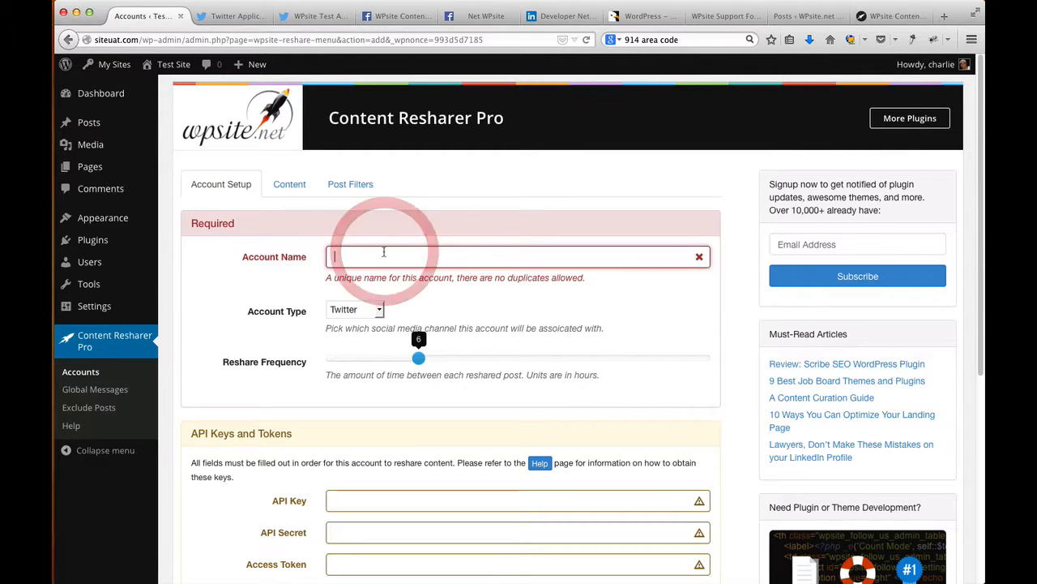
type("My Test ")
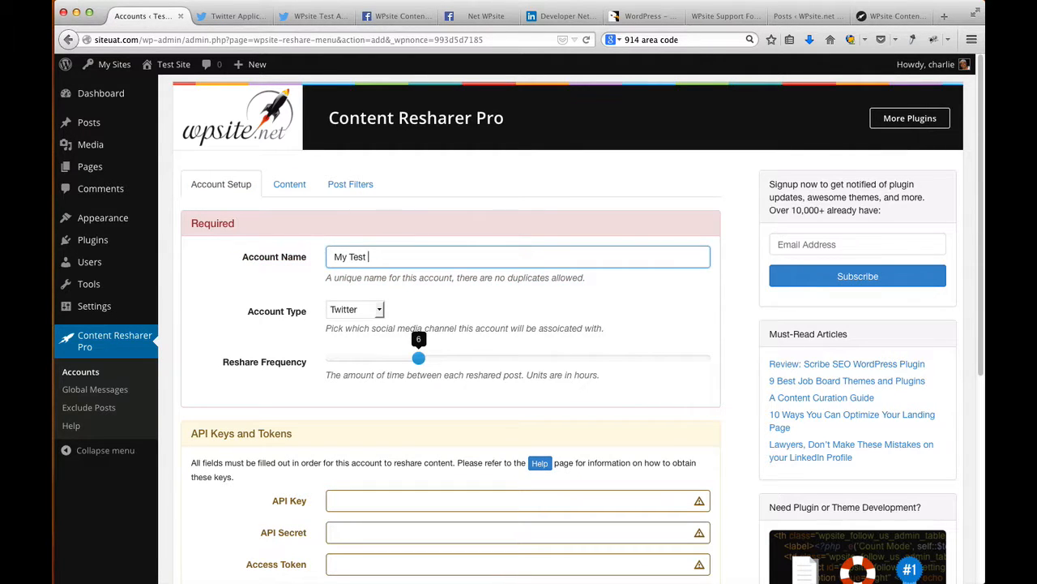
type("Twitter Account")
left_click_drag(366, 258, 347, 257)
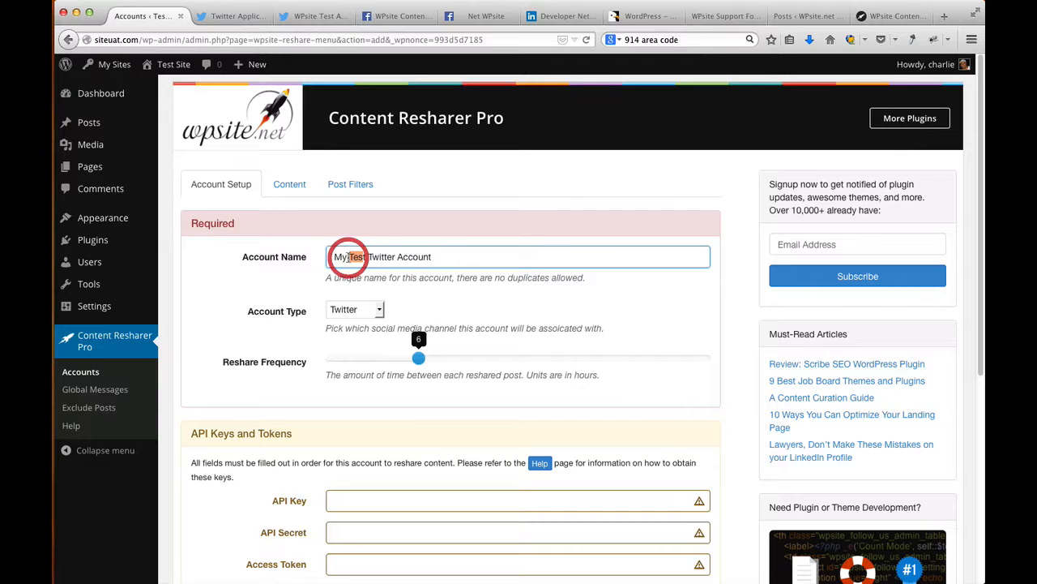
type("WPSITE T")
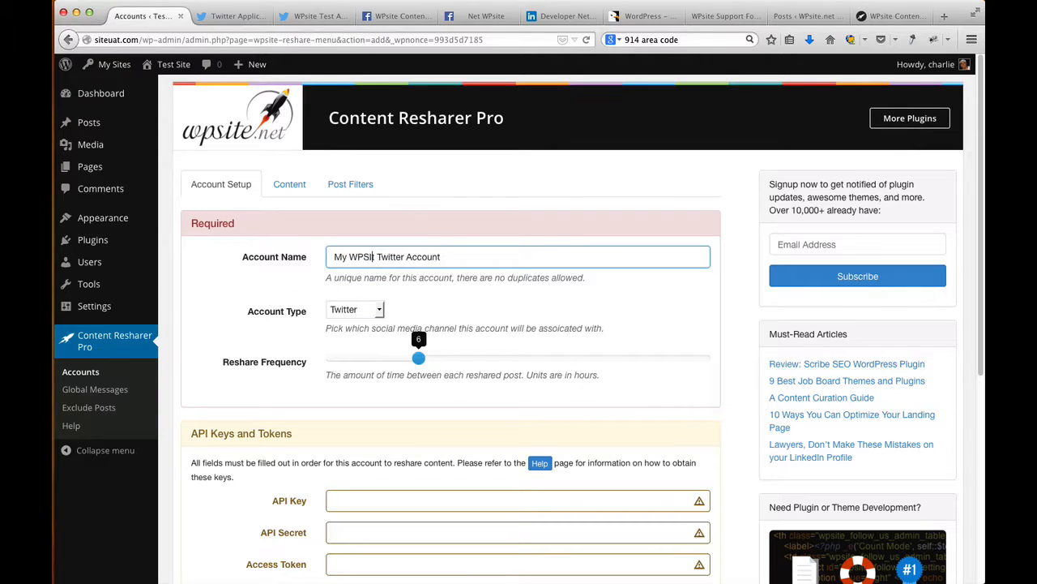
type("EST")
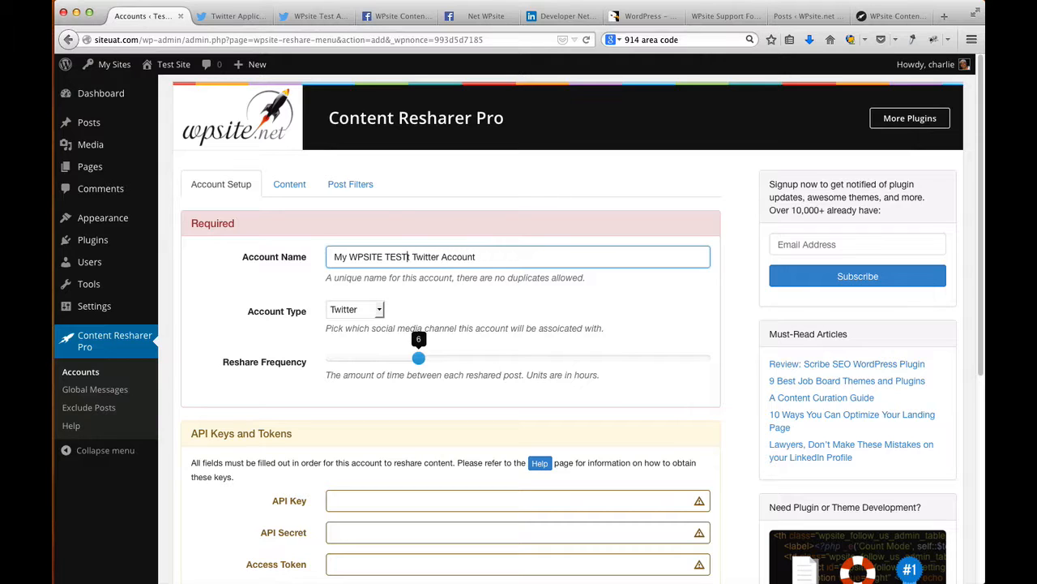
type("-")
key("BackSpace")
Set the account's reshare frequency to 0.25 hours.
left_click_drag(420, 362, 324, 365)
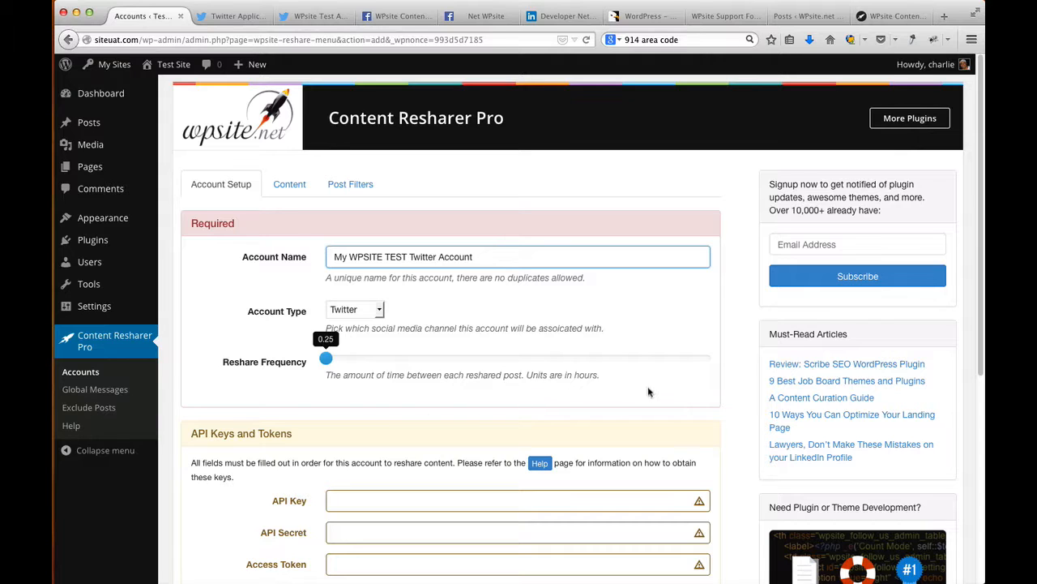
left_click_drag(601, 377, 527, 379)
left_click(475, 389)
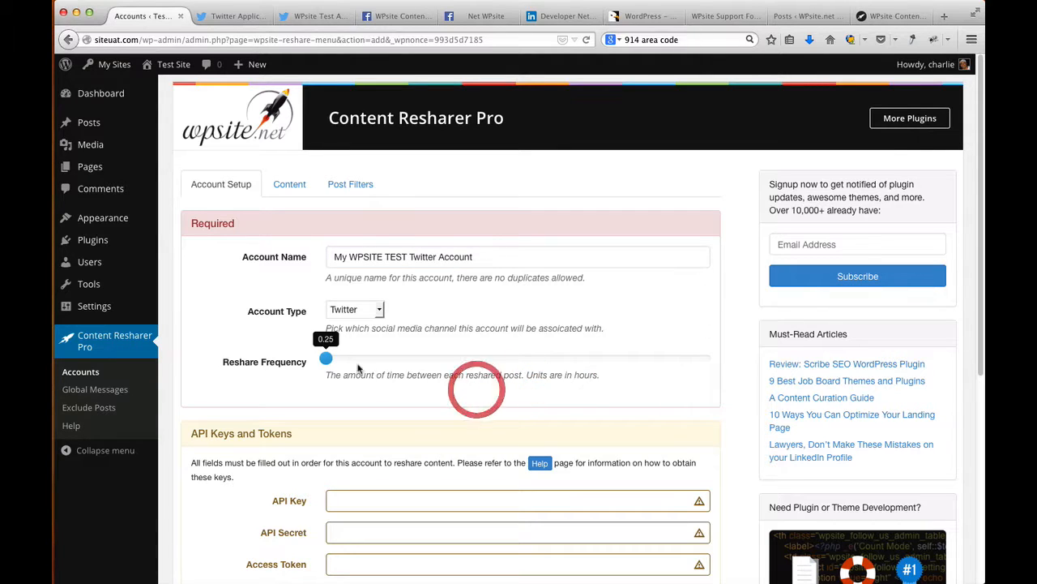
left_click(328, 364)
mouse_move(330, 367)
left_mouse_down()
mouse_move(544, 368)
mouse_move(319, 364)
left_mouse_up()
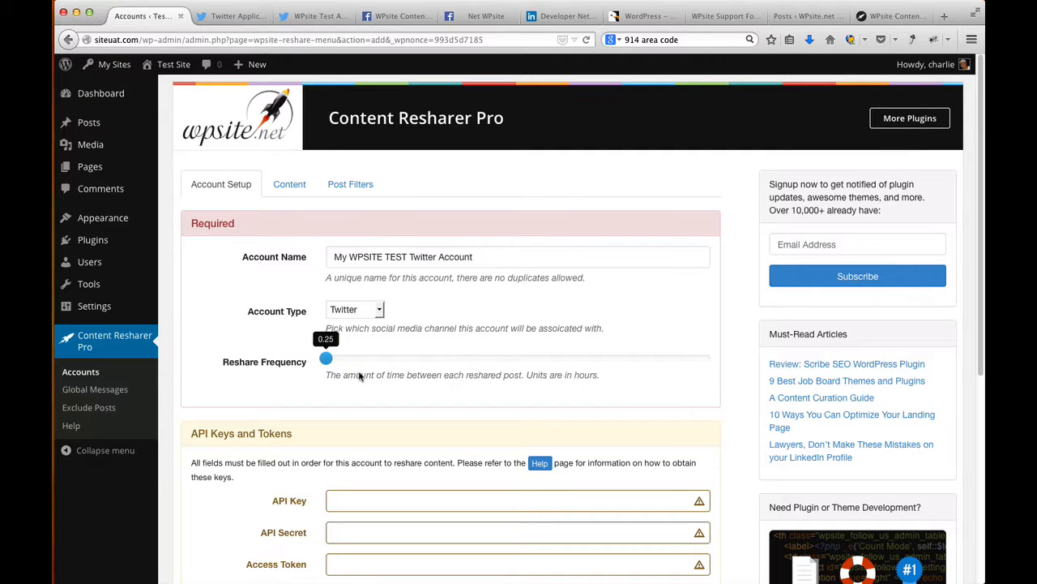
left_click(408, 397)
scroll(407, 395, "down", 2)
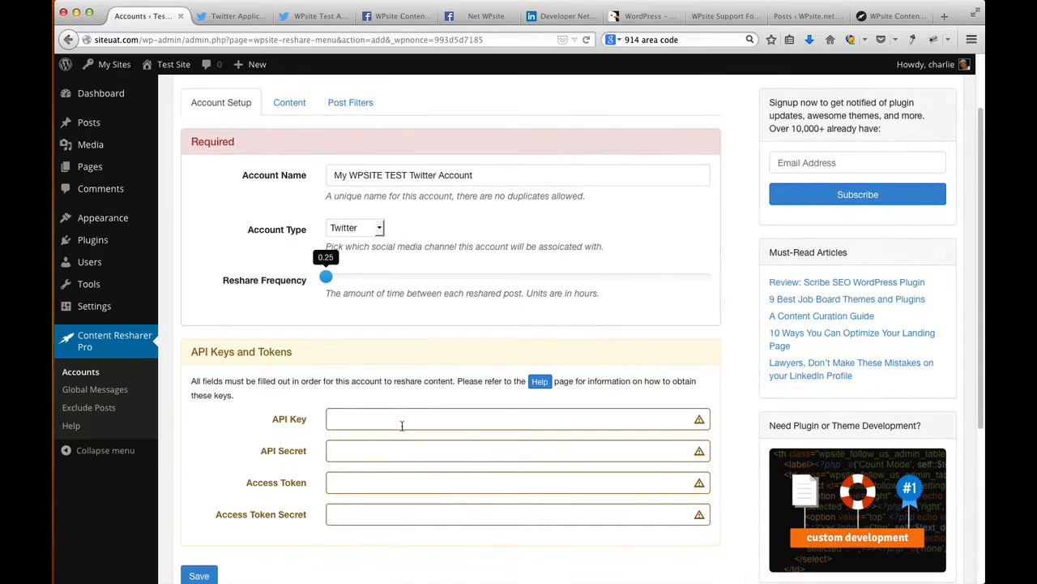
left_click(402, 425)
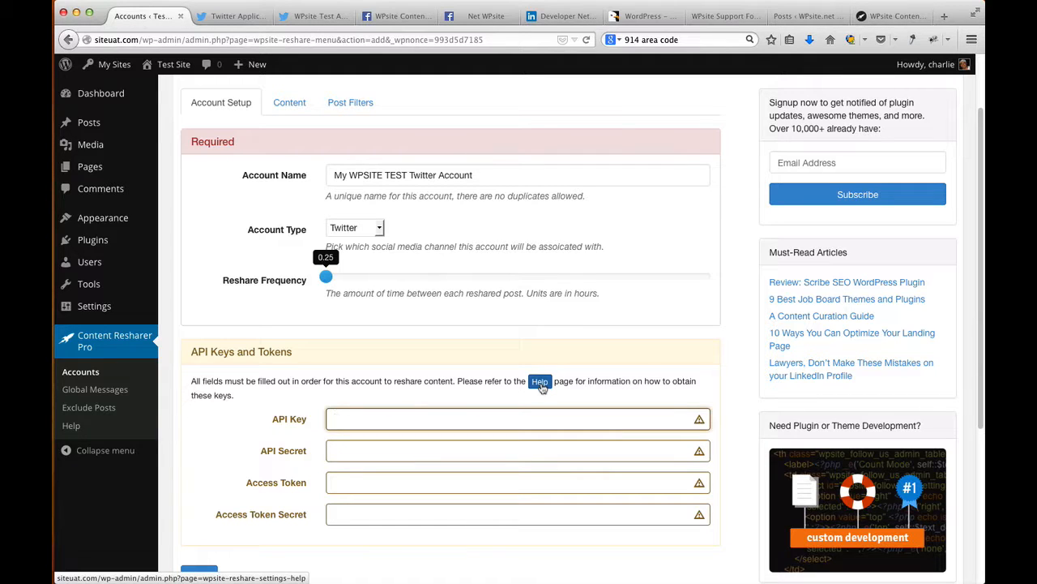
left_click(370, 423)
left_click(343, 454)
left_click(359, 483)
left_click(357, 512)
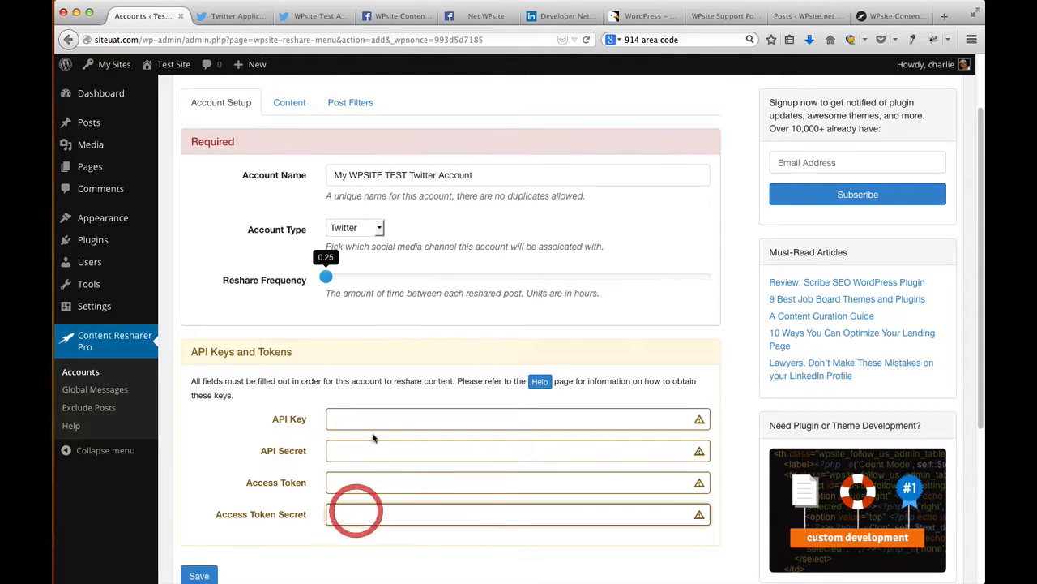
left_click(378, 419)
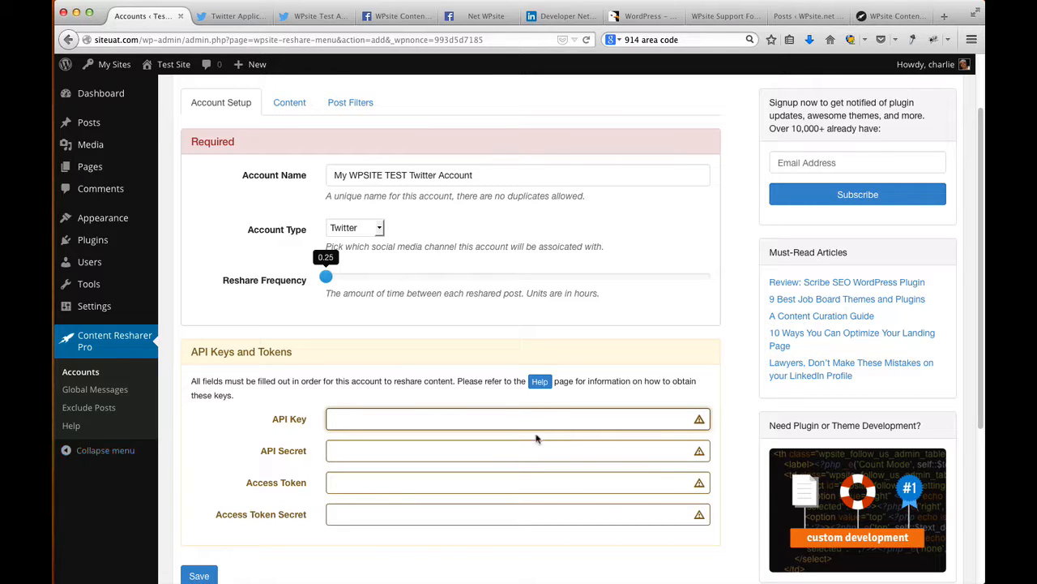
Open the plugin's help instructions for obtaining Twitter API keys and tokens.
left_click(539, 383)
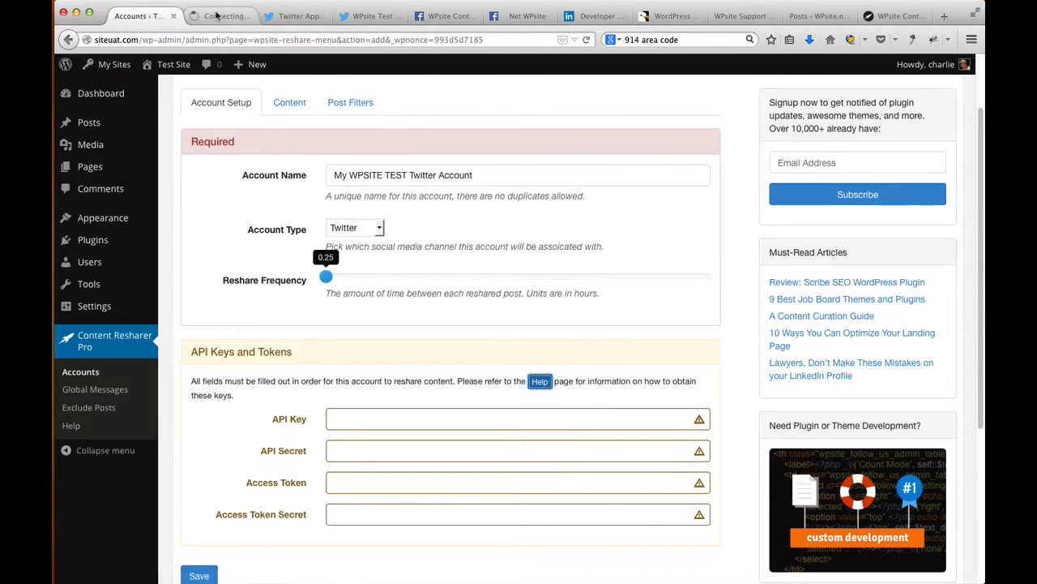
left_click(215, 15)
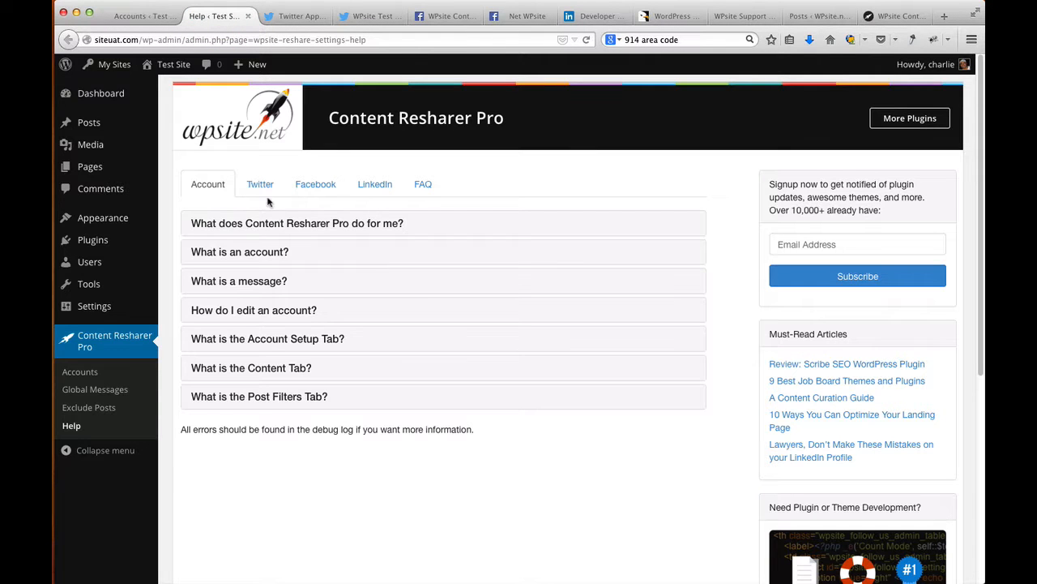
left_click(261, 184)
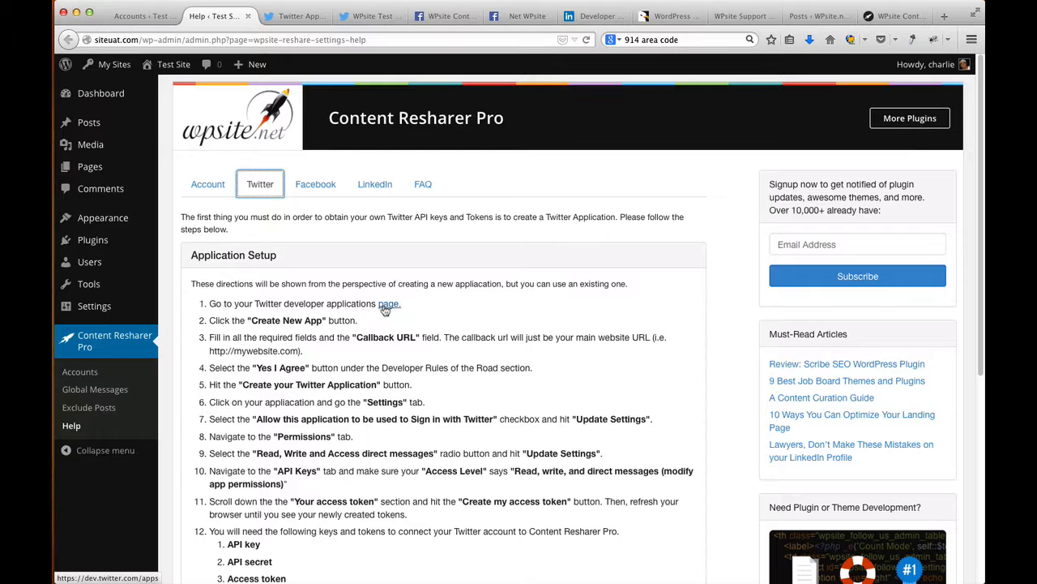
Switch to the Twitter Apps page and open the keys and access tokens of the Content Resharer Pro Testing app.
left_click(292, 16)
left_click_drag(215, 142, 373, 134)
left_click(374, 136)
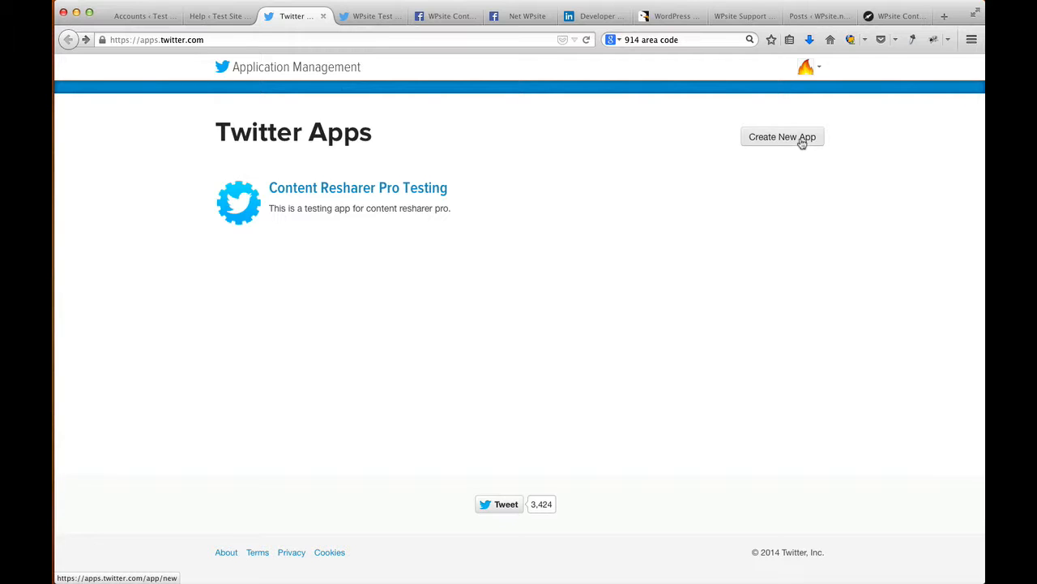
left_click(403, 190)
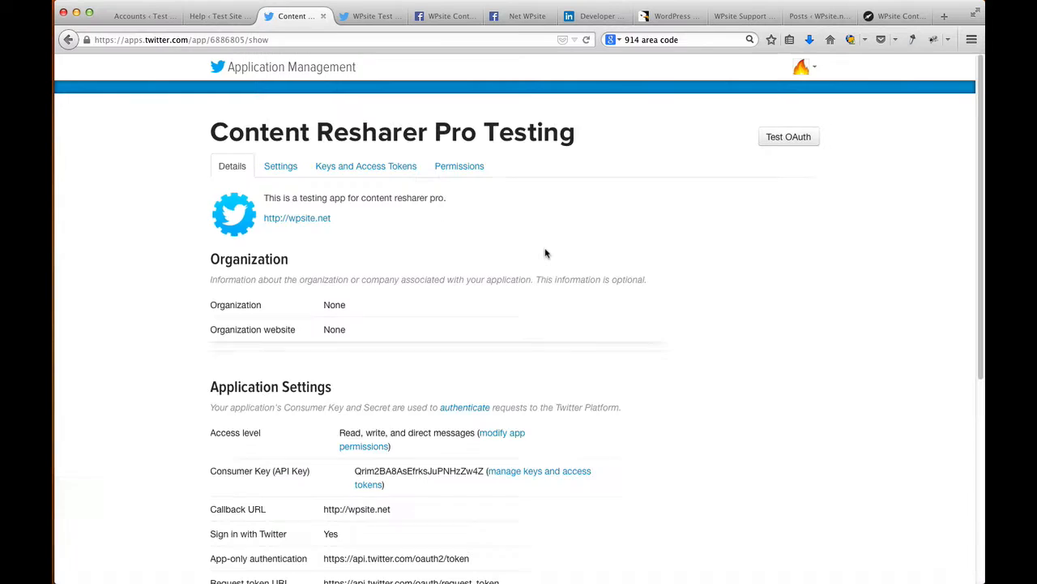
left_click(351, 174)
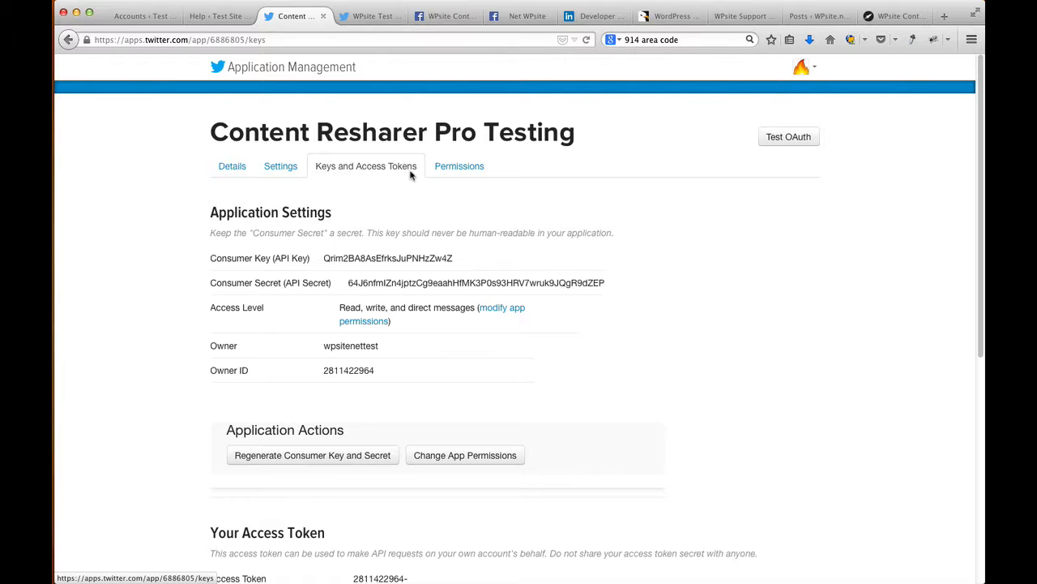
Examine the Twitter app's consumer key and secret, and its access token and token secret.
left_click_drag(212, 258, 622, 280)
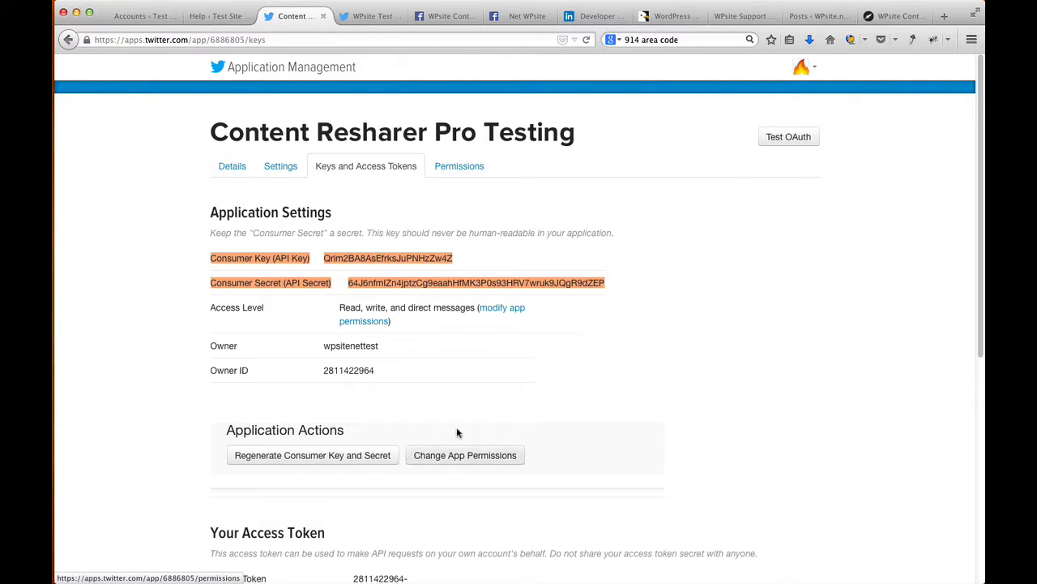
scroll(458, 434, "down", 5)
left_click_drag(210, 311, 345, 312)
left_click_drag(211, 357, 394, 381)
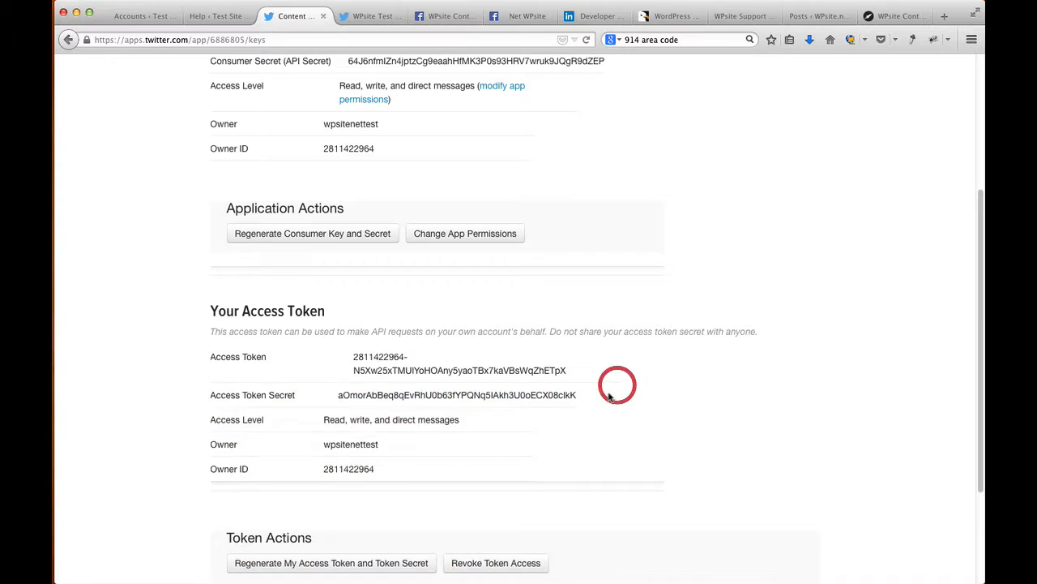
left_click_drag(618, 387, 243, 355)
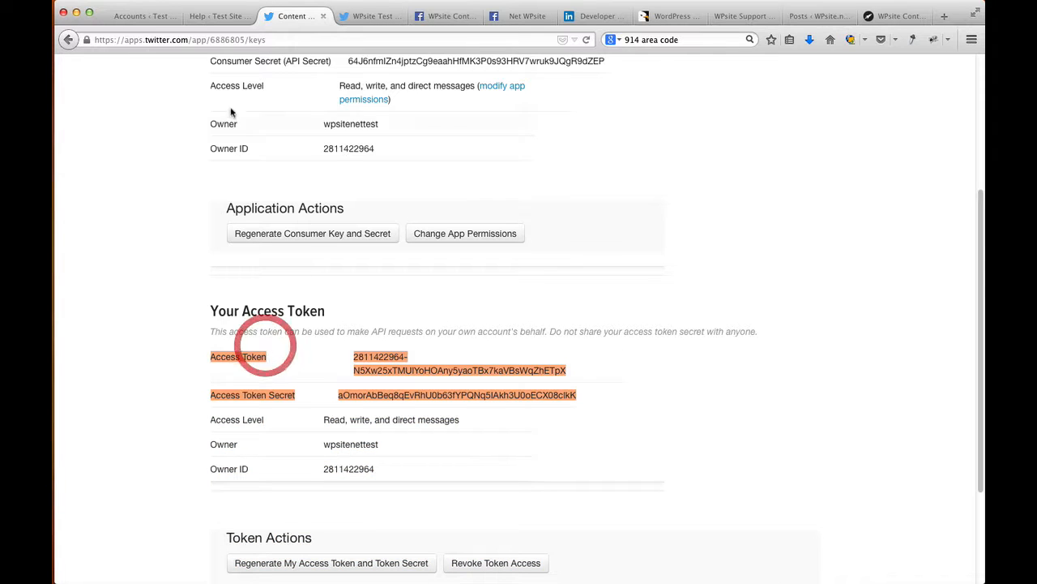
Return to the new account form and paste the Twitter app's API key and API secret into their fields.
left_click(144, 15)
left_click(362, 418)
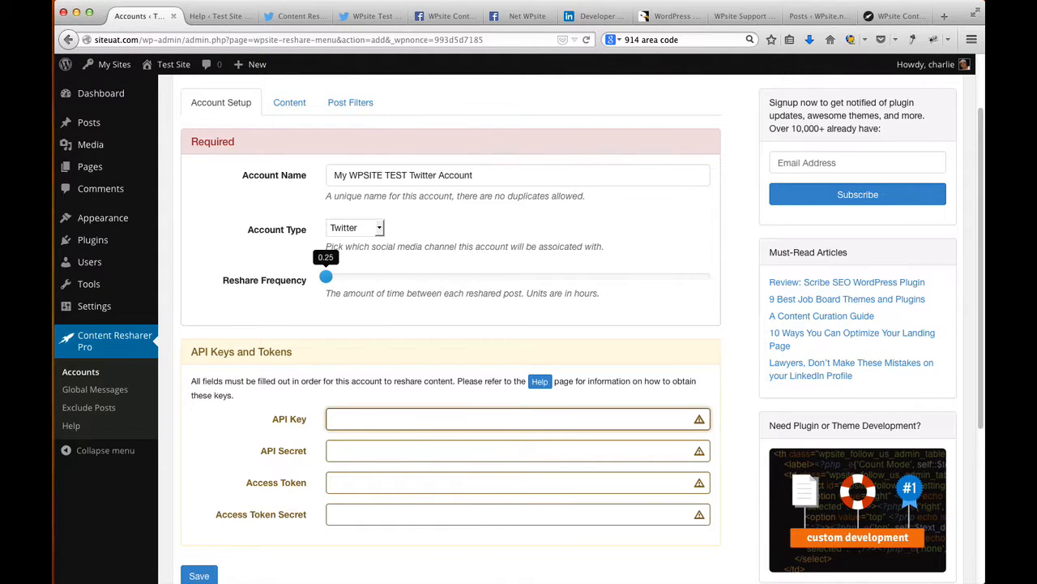
key("super+Tab")
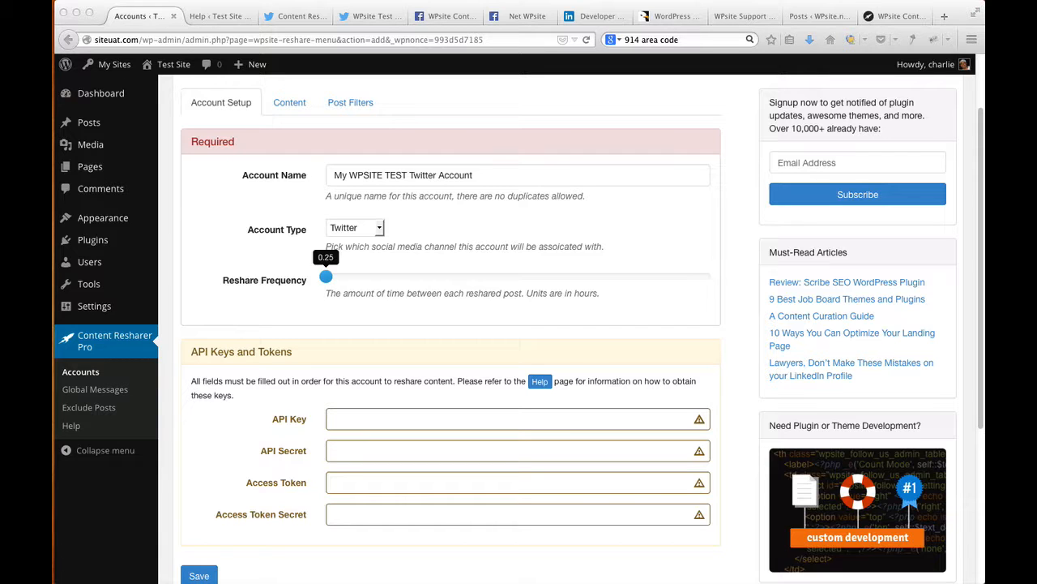
left_click(407, 428)
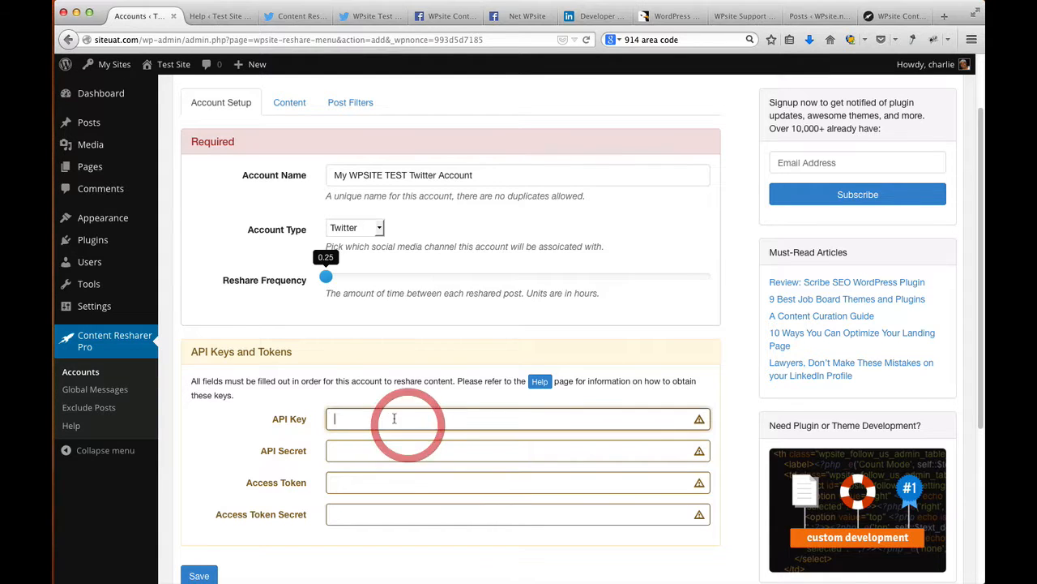
key("super+v")
key("super+Tab")
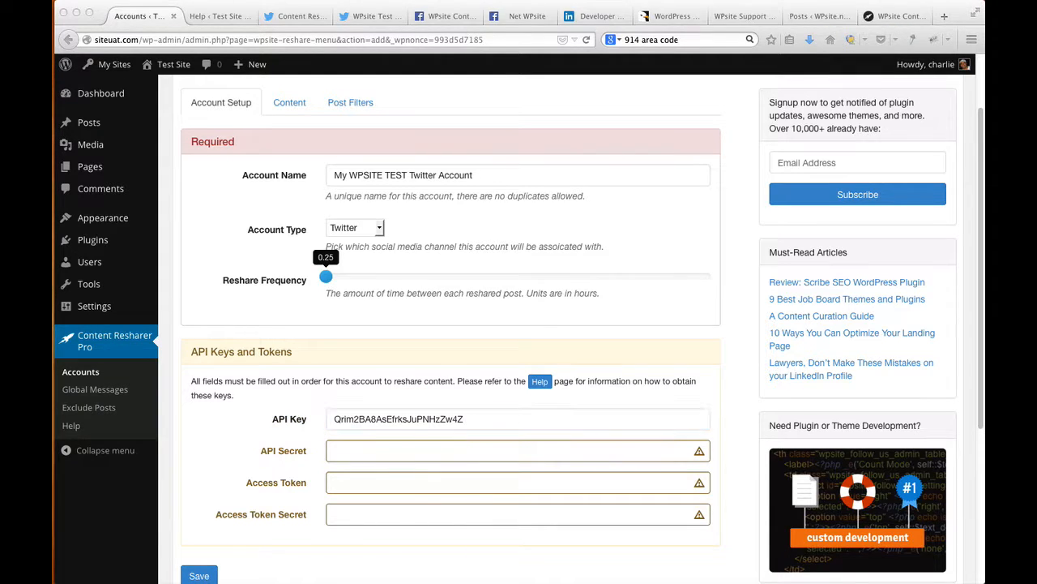
left_click(342, 451)
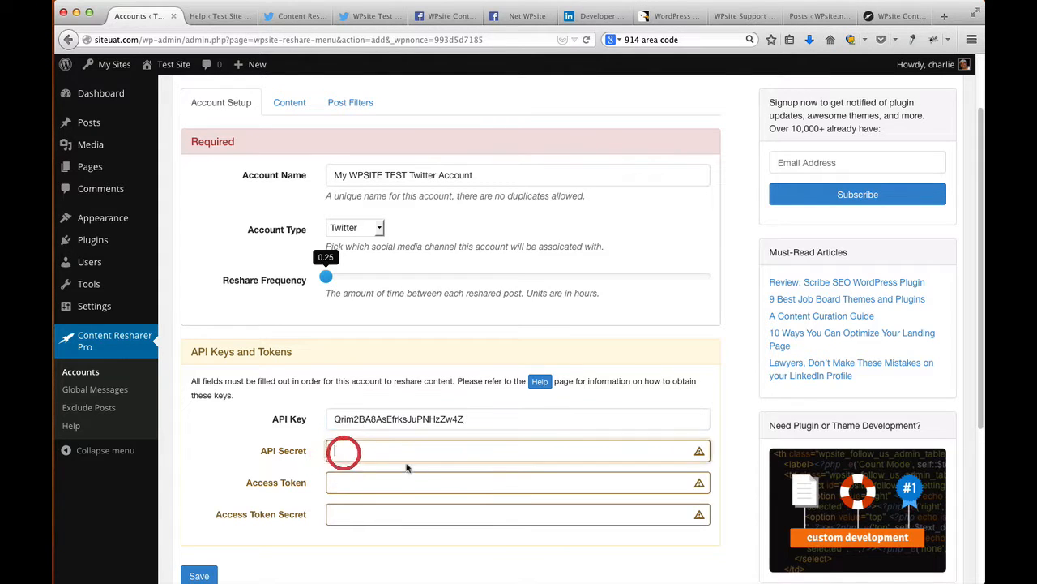
key("super+v")
Paste the Twitter app's access token and access token secret into the account form.
key("super+Tab")
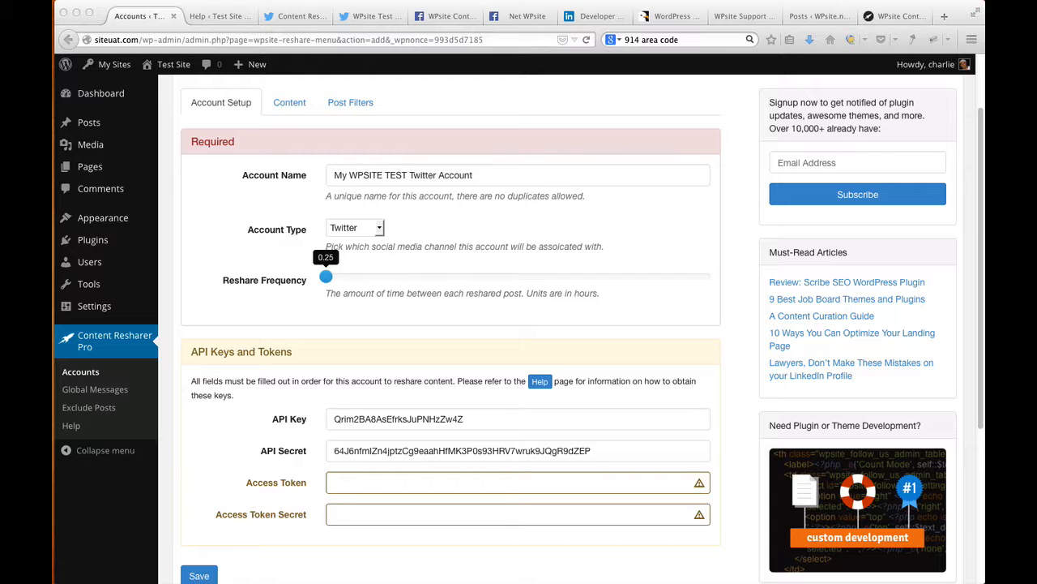
left_click(362, 485)
key("super+v")
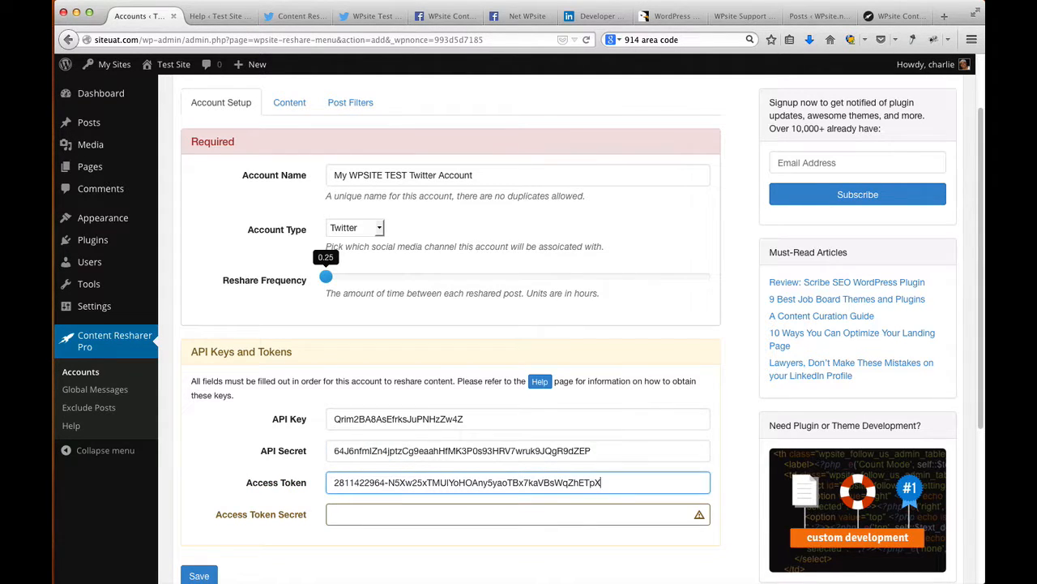
key("super+Tab")
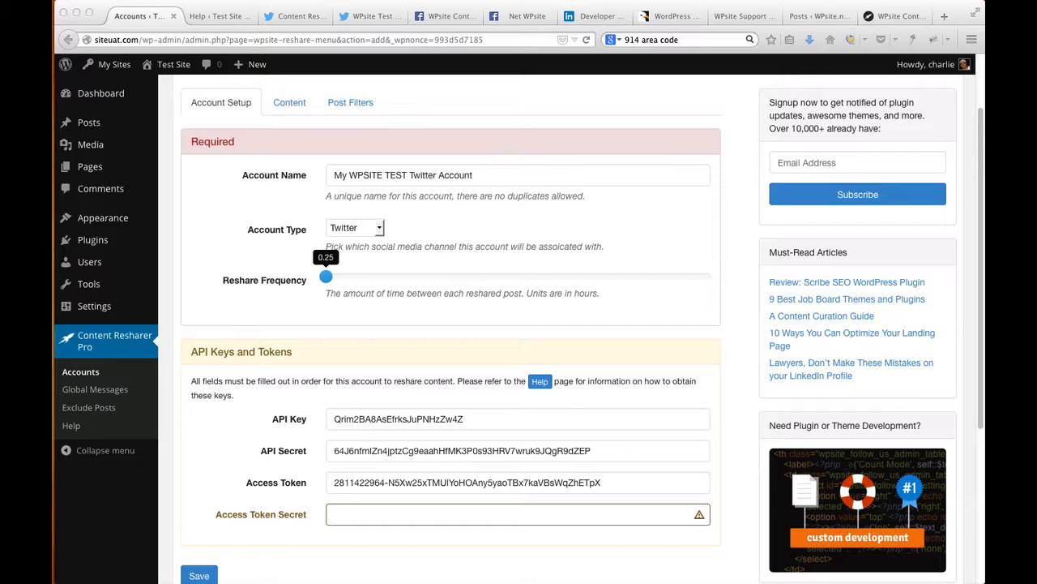
left_click(345, 517)
key("super+v")
scroll(444, 557, "down", 1)
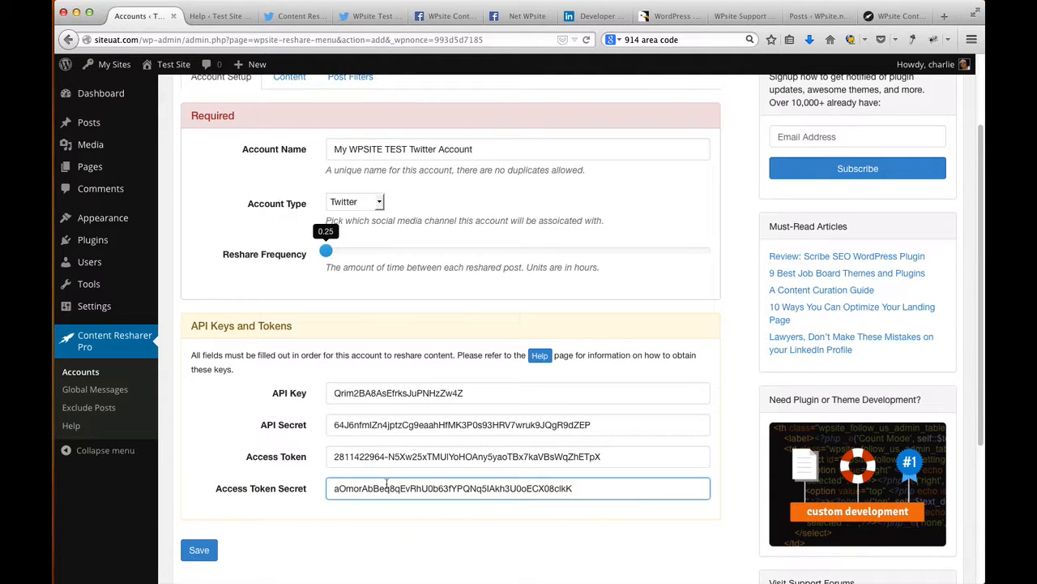
Open the account's content settings, try Excerpt as the content type and set it back to Title.
scroll(344, 448, "up", 1)
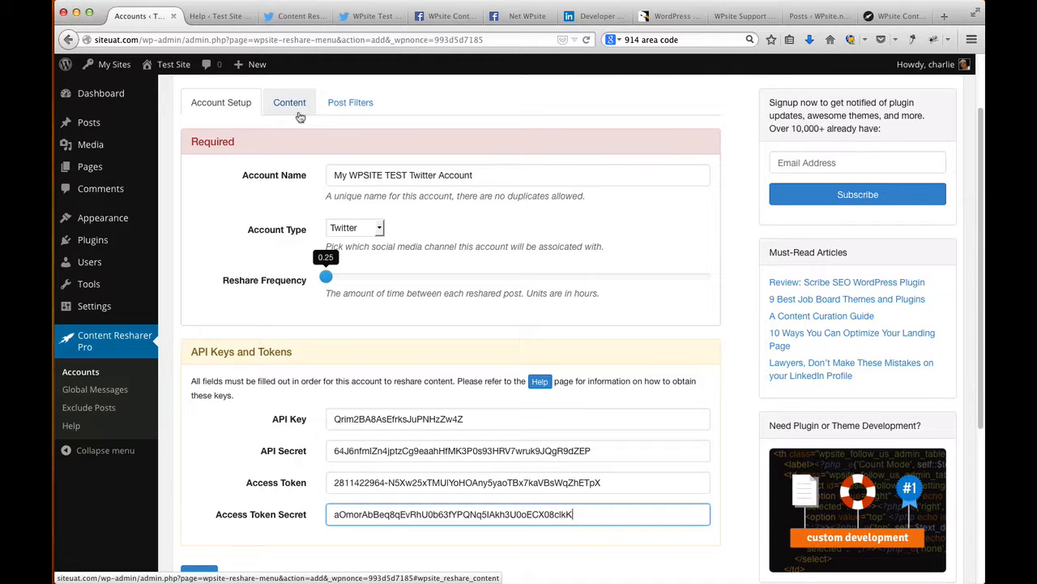
left_click(292, 106)
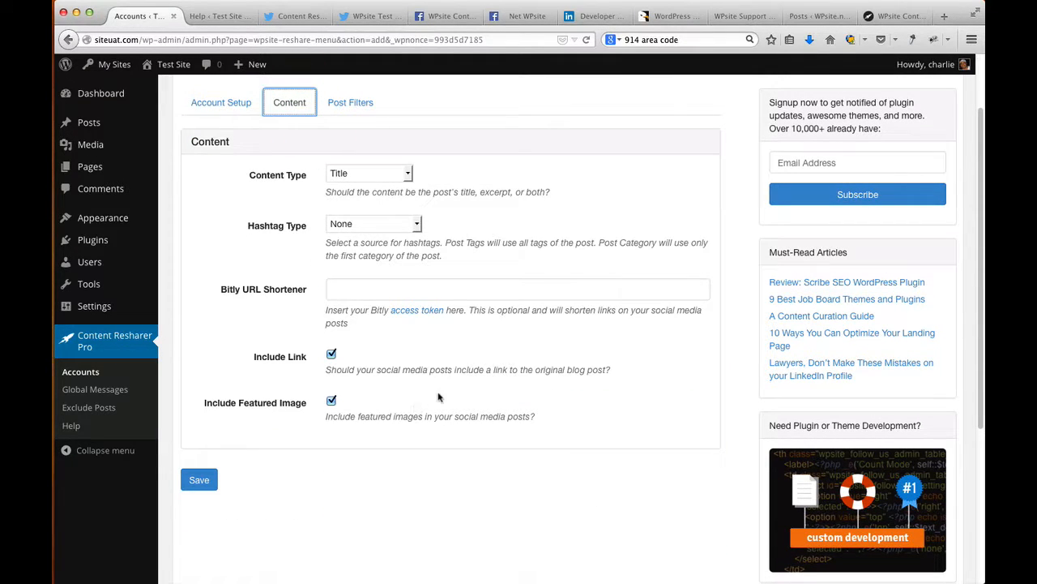
scroll(318, 122, "up", 2)
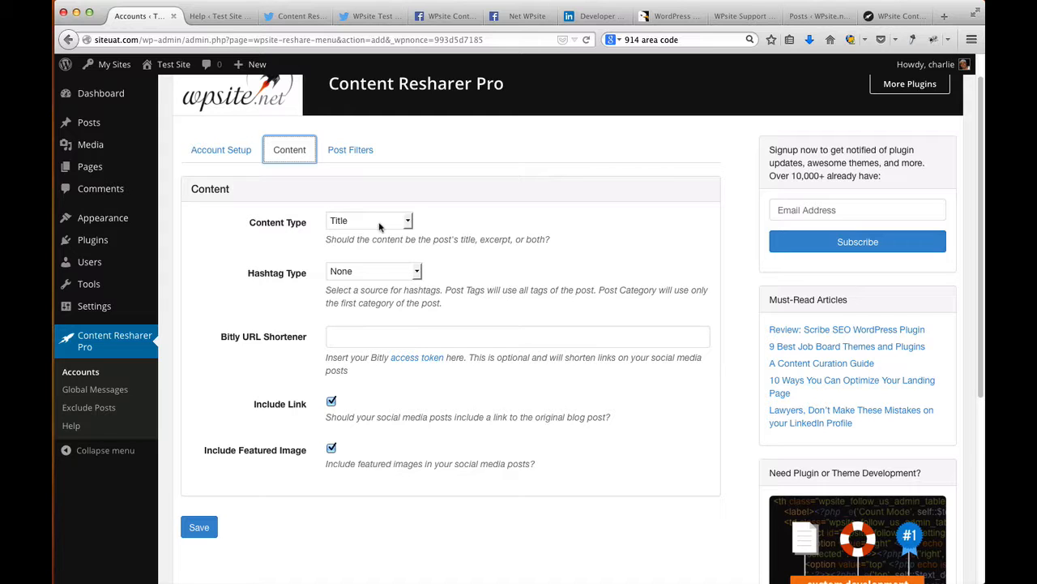
left_click(410, 224)
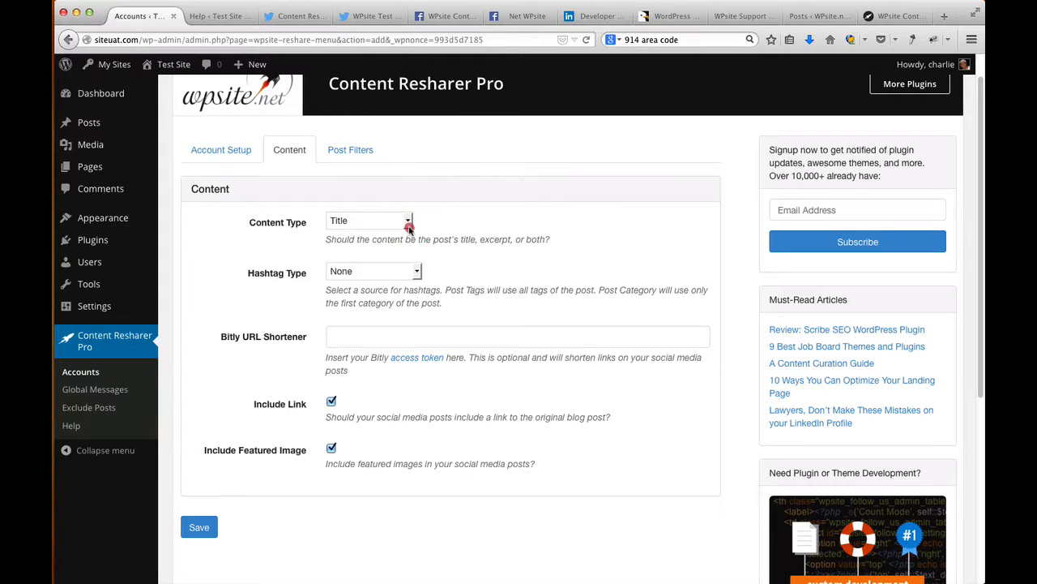
left_click(408, 224)
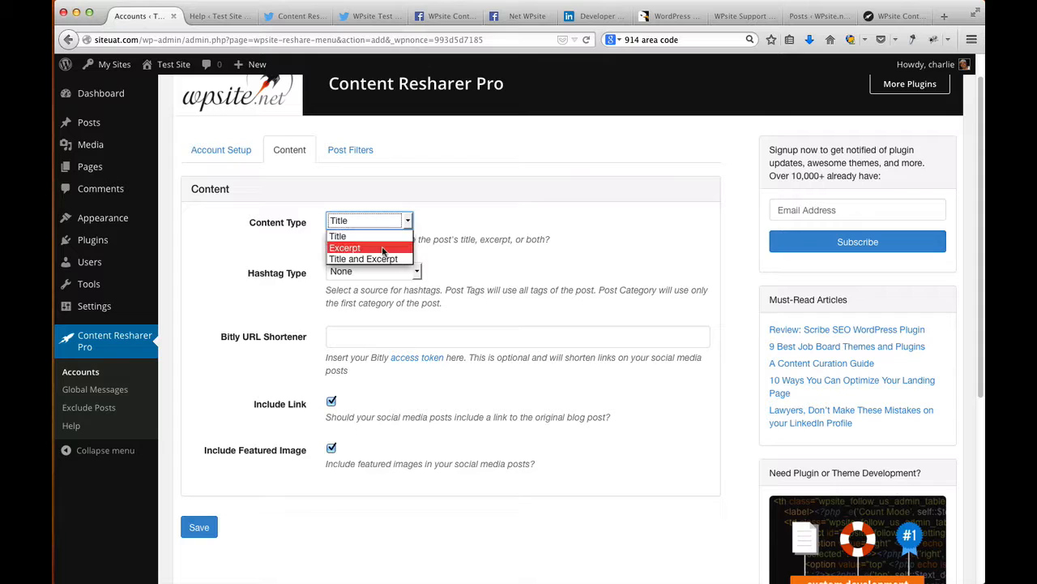
left_click(383, 249)
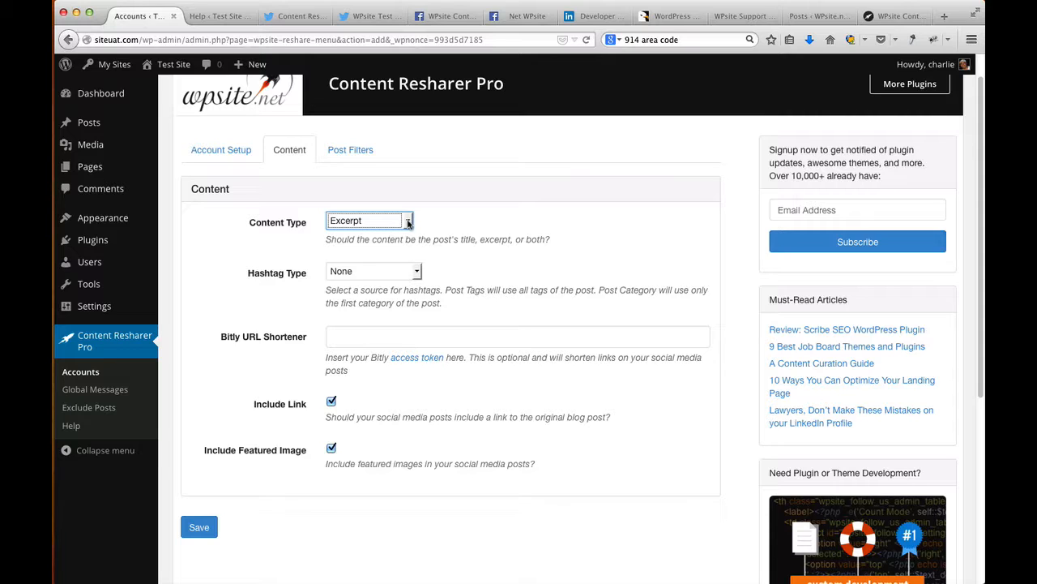
left_click(408, 223)
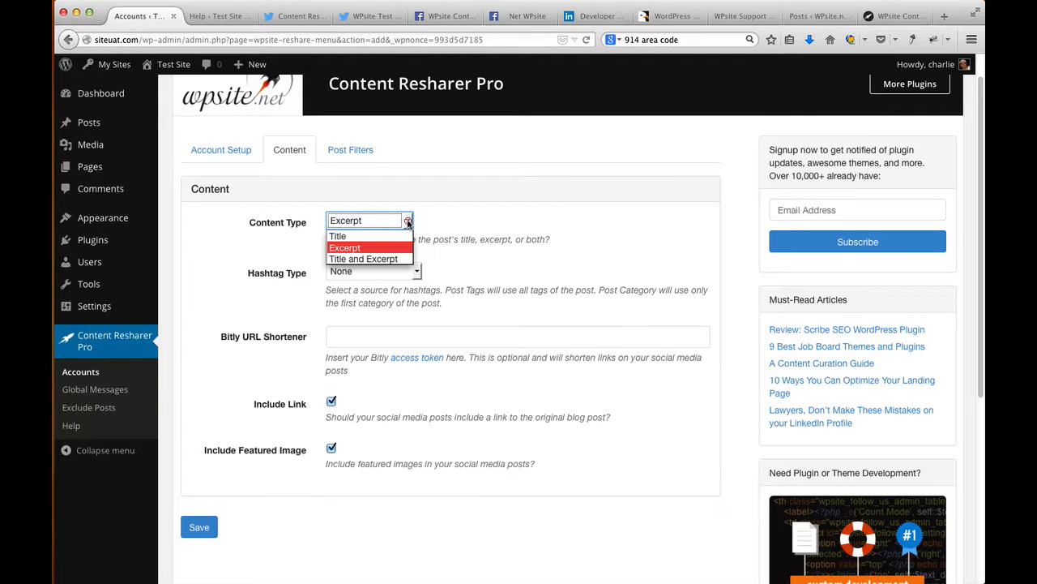
left_click(378, 236)
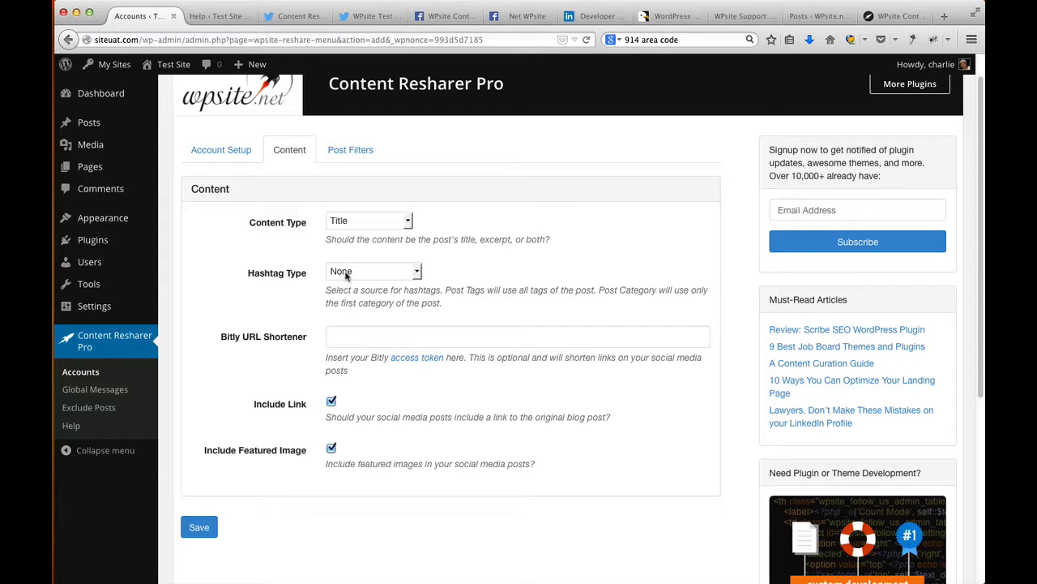
Try Post Tags as the hashtag type, followed by Post Category.
left_click(421, 278)
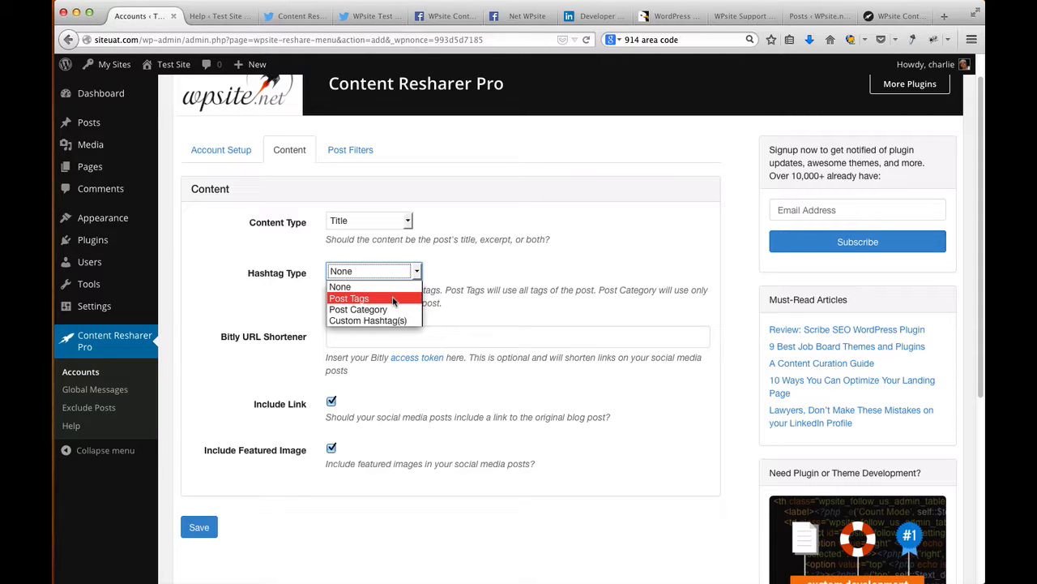
left_click(394, 301)
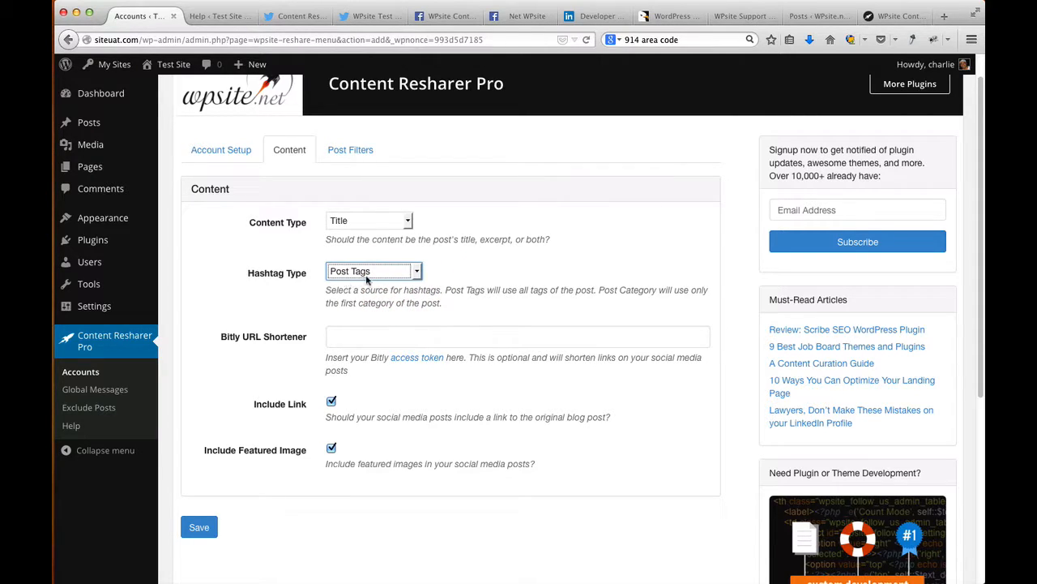
left_click(405, 274)
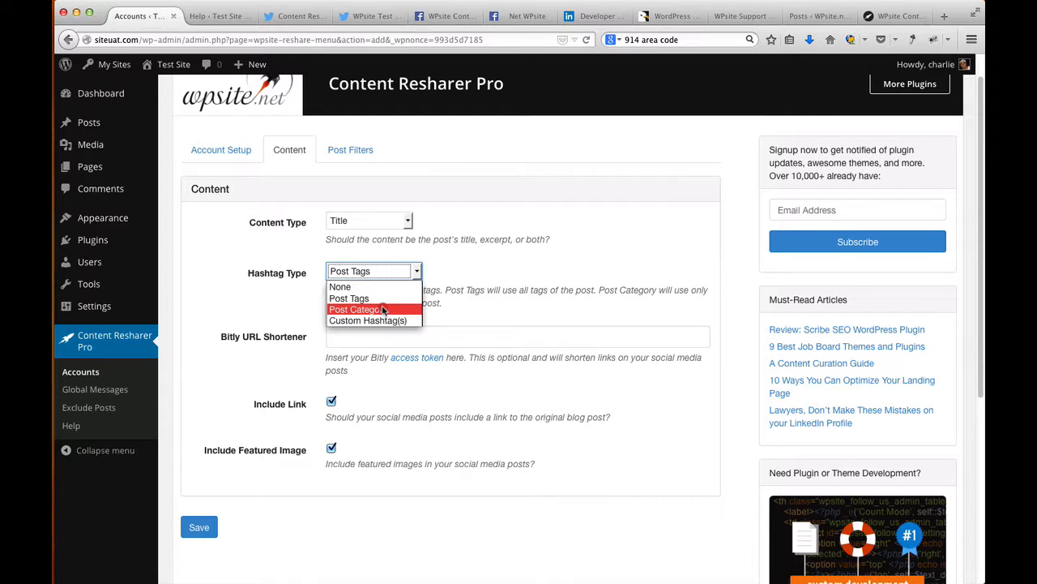
left_click(384, 310)
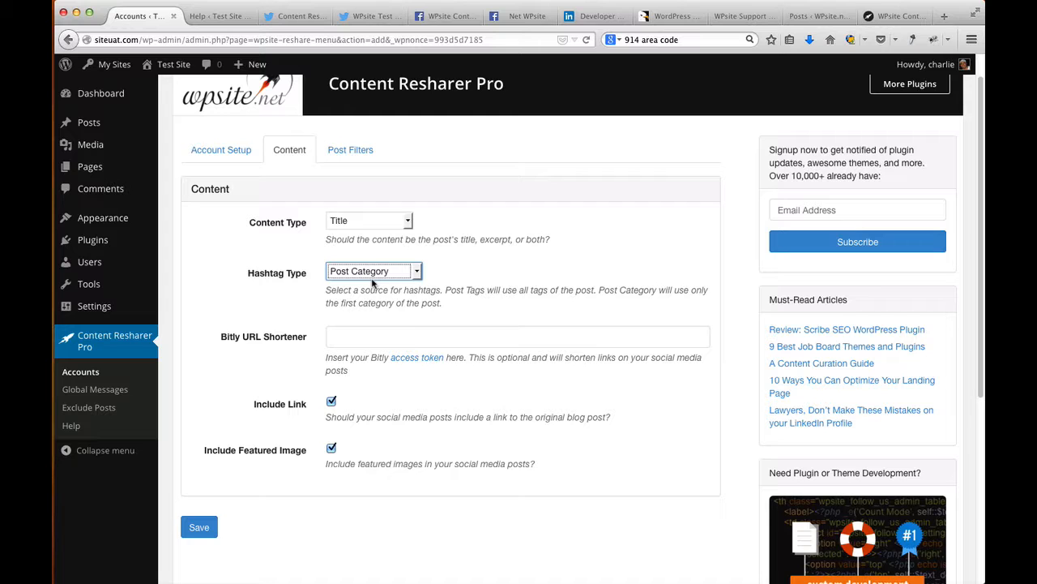
Set the hashtag type to Custom Hashtag(s) and enter "content,awesome" as the specific hashtags.
left_click(414, 274)
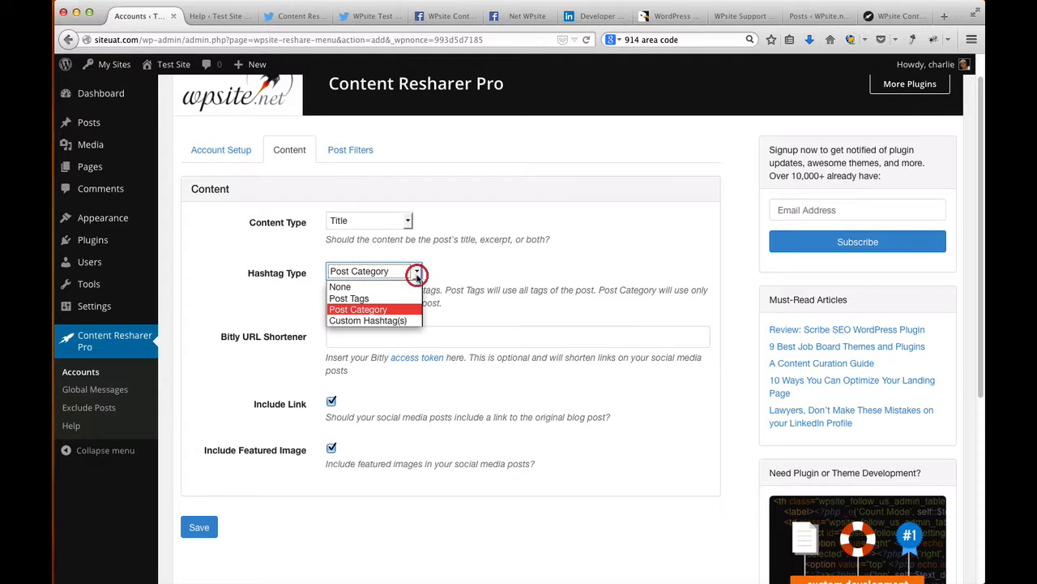
left_click(403, 320)
left_click(409, 334)
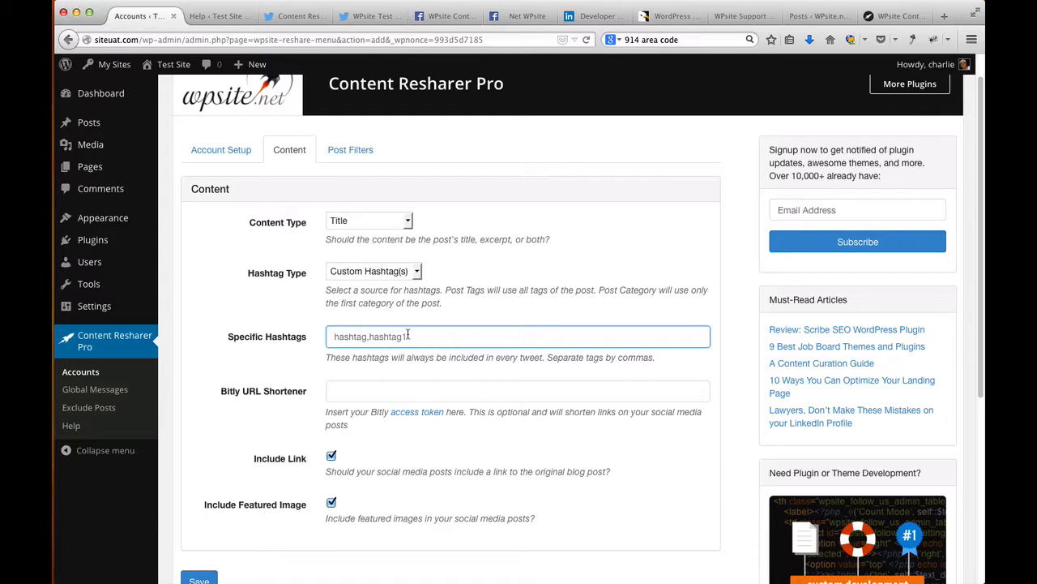
type("content,awesome")
Clear the specific hashtags and set the hashtag type back to None.
left_click(244, 324)
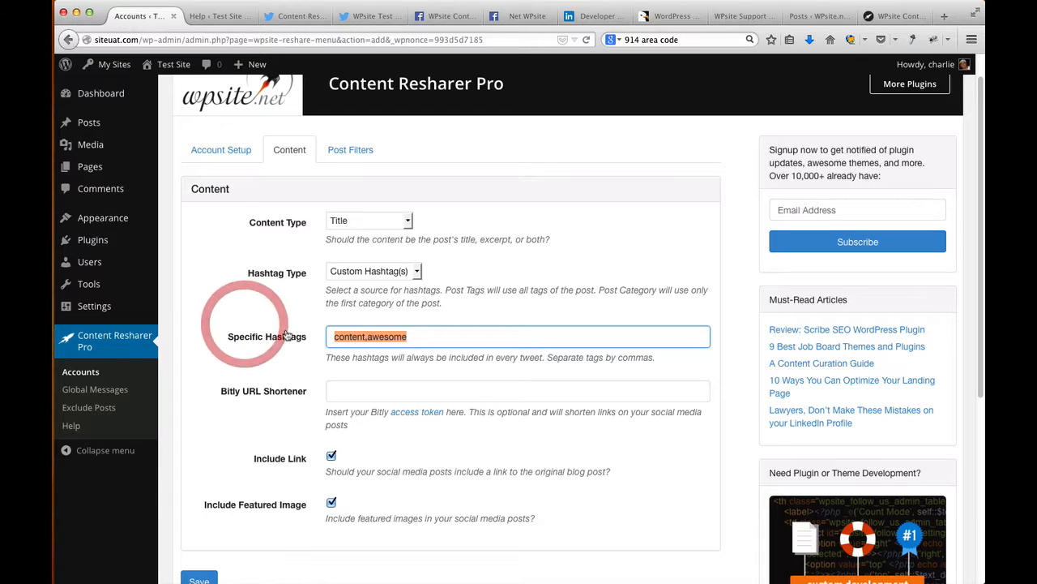
key("BackSpace")
left_click(387, 277)
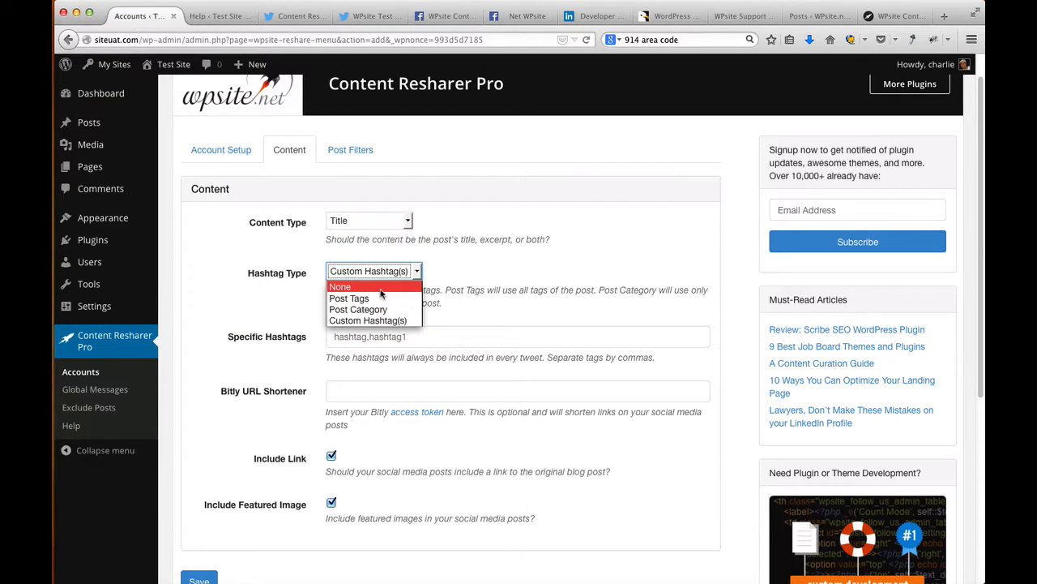
left_click(381, 292)
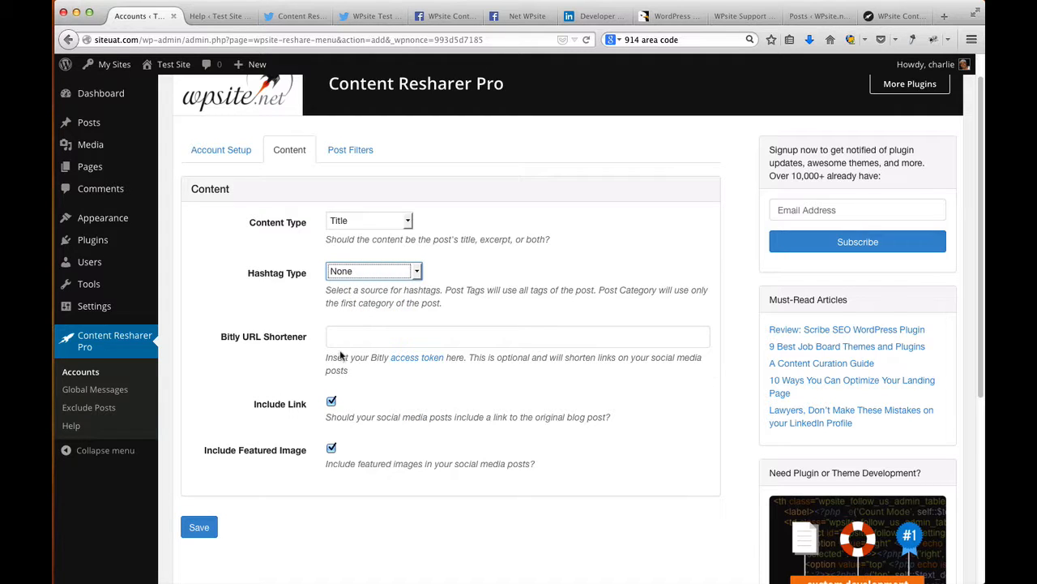
Examine the optional Bitly URL Shortener field and the link and featured image options.
left_click(372, 370)
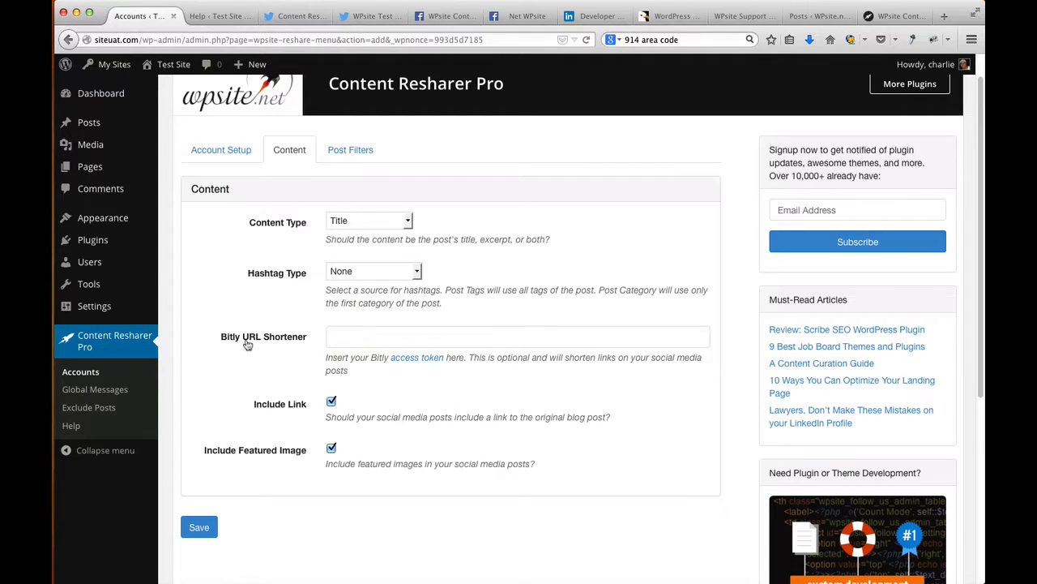
left_click(352, 338)
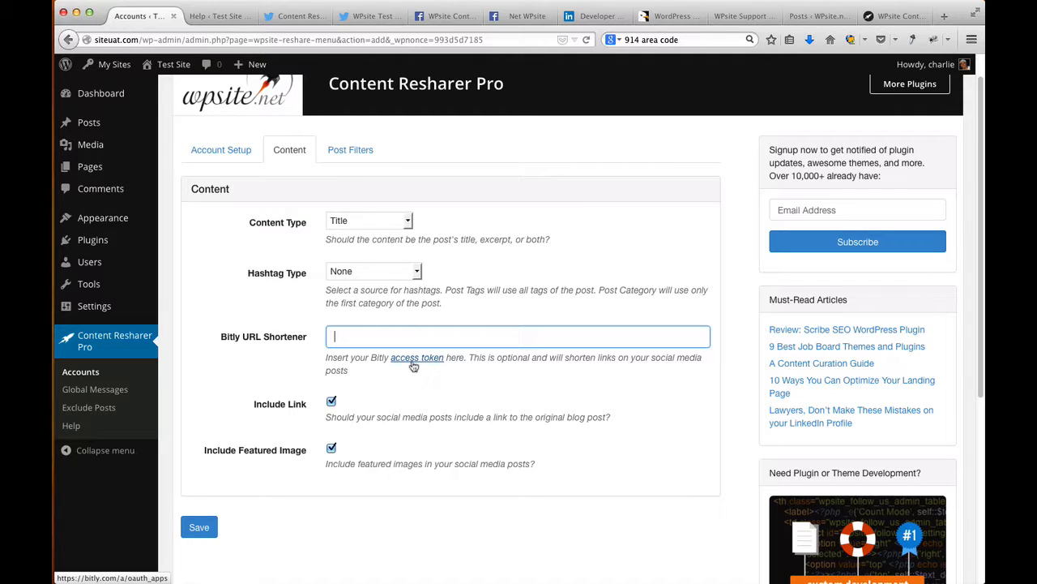
left_click(341, 338)
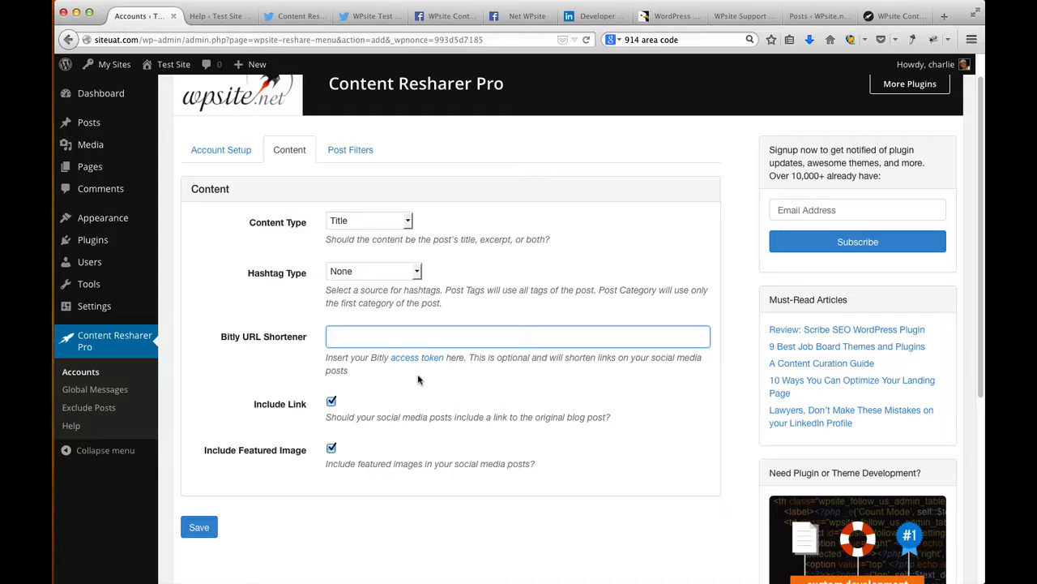
scroll(414, 373, "down", 1)
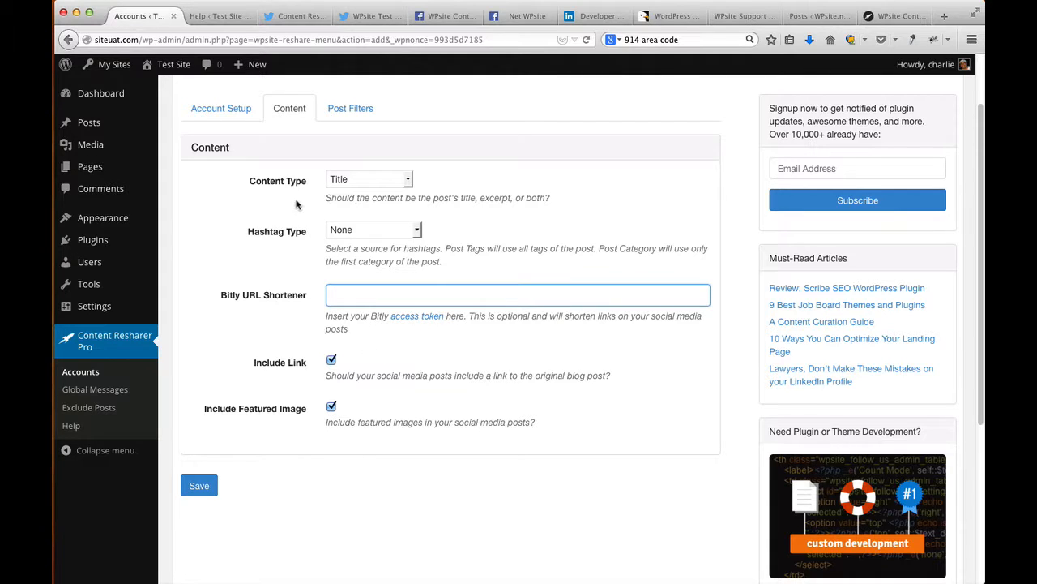
Open the account's post filters and set the post age range to 0 to 364 days.
left_click(337, 112)
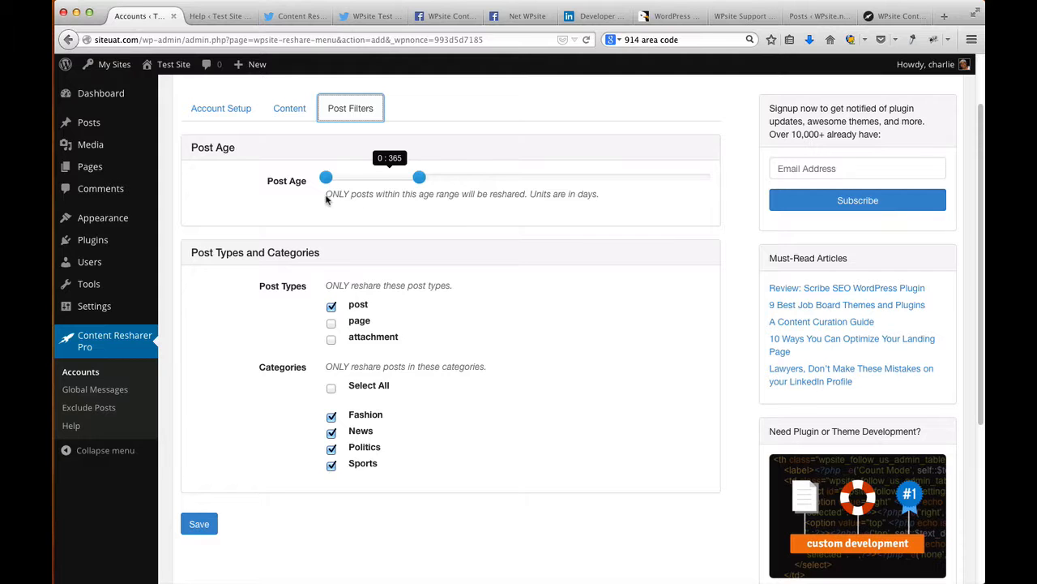
scroll(301, 202, "up", 2)
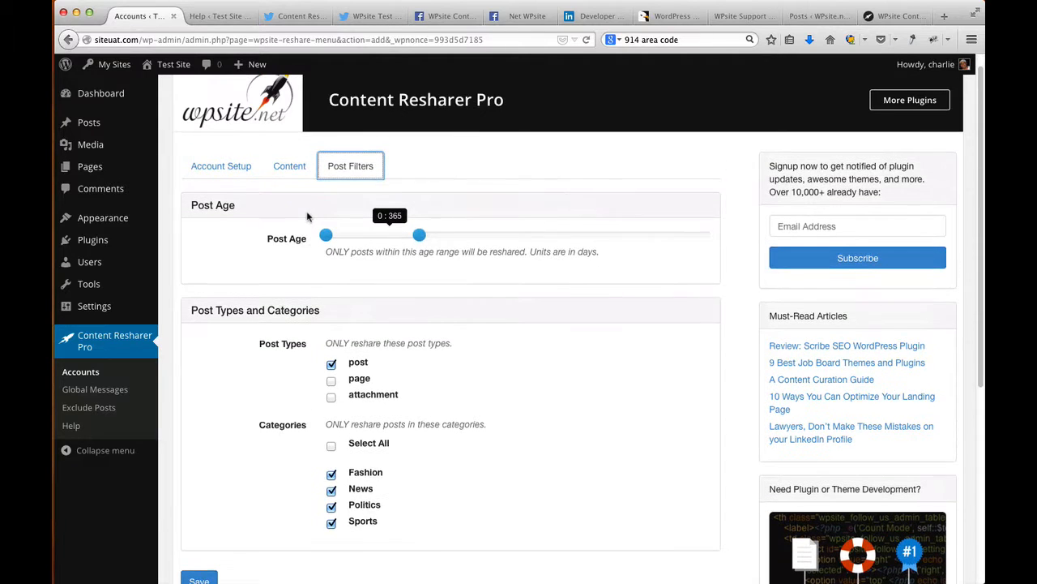
scroll(307, 217, "up", 1)
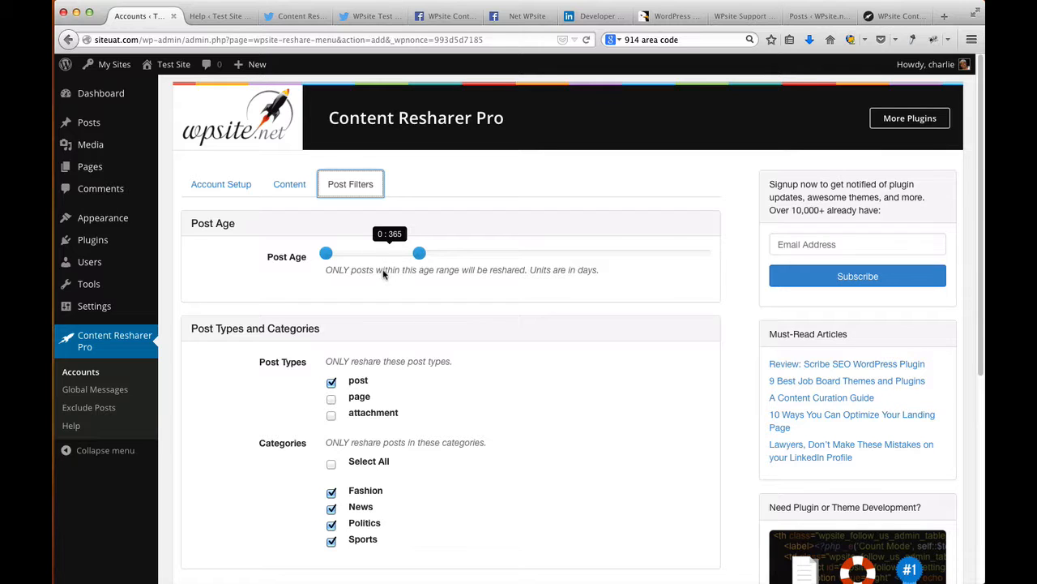
left_click(326, 257)
left_click_drag(614, 274, 530, 270)
mouse_move(420, 257)
left_mouse_down()
mouse_move(344, 257)
mouse_move(334, 267)
mouse_move(338, 256)
mouse_move(417, 258)
left_mouse_up()
left_click_drag(419, 257, 420, 257)
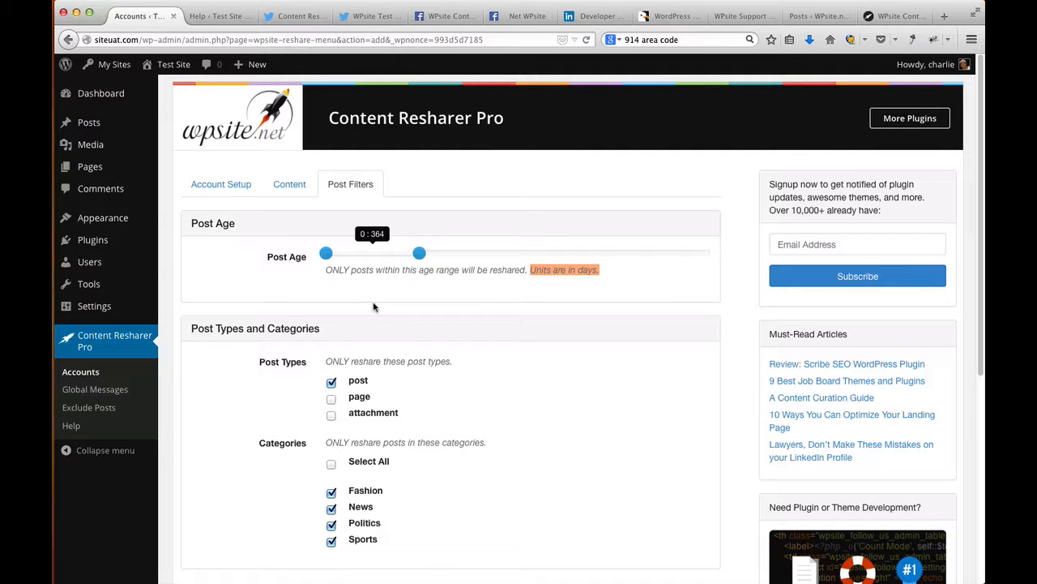
Exclude the News, Politics and Sports categories from resharing and include all three again.
scroll(376, 316, "down", 2)
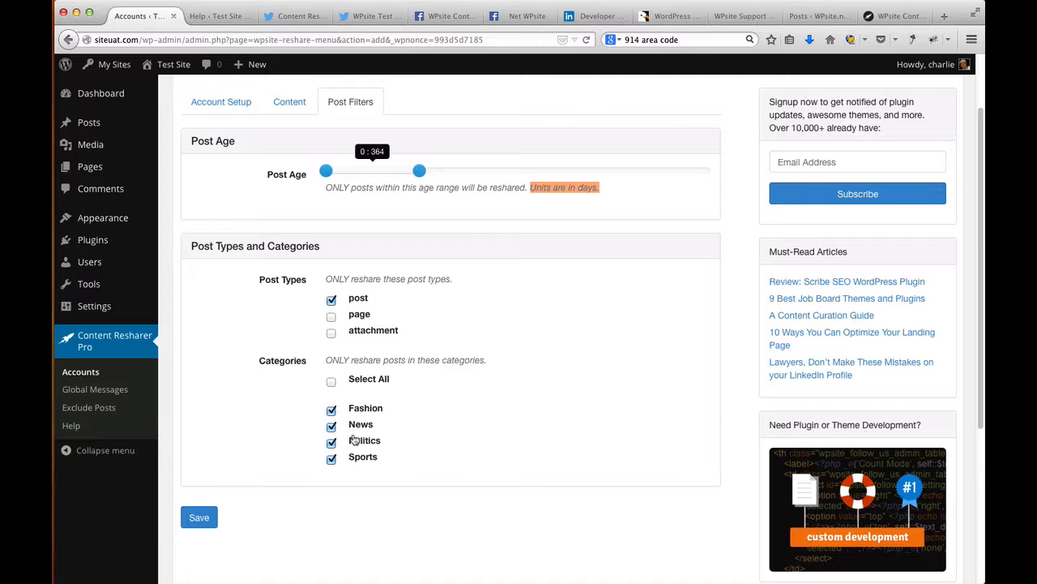
left_click(332, 426)
left_click(332, 443)
left_click(332, 460)
left_click(332, 460)
left_click(332, 443)
left_click(331, 427)
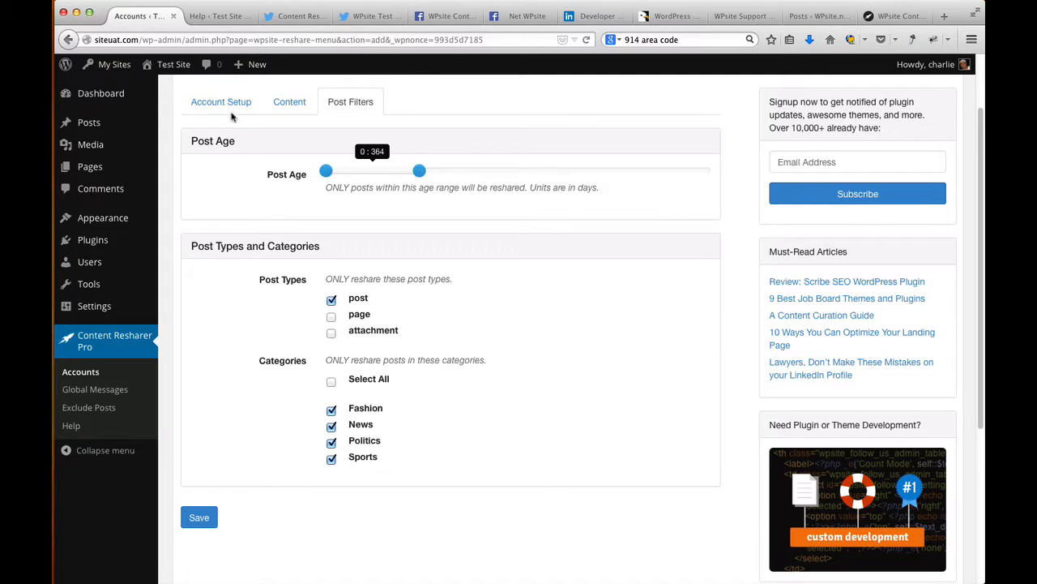
Return to the account setup settings and save the new Twitter account.
left_click(225, 105)
scroll(247, 516, "down", 1)
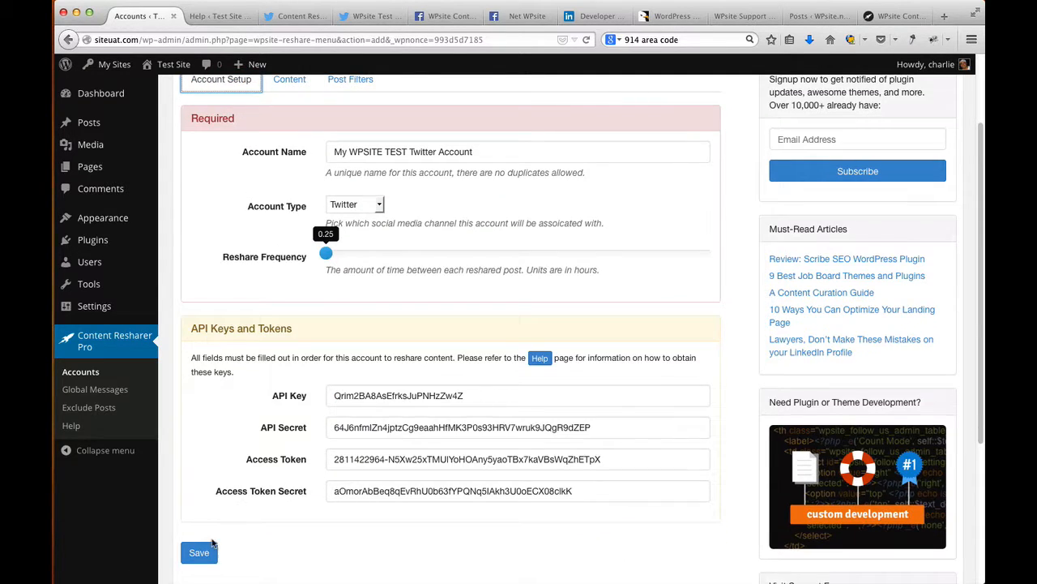
left_click(207, 560)
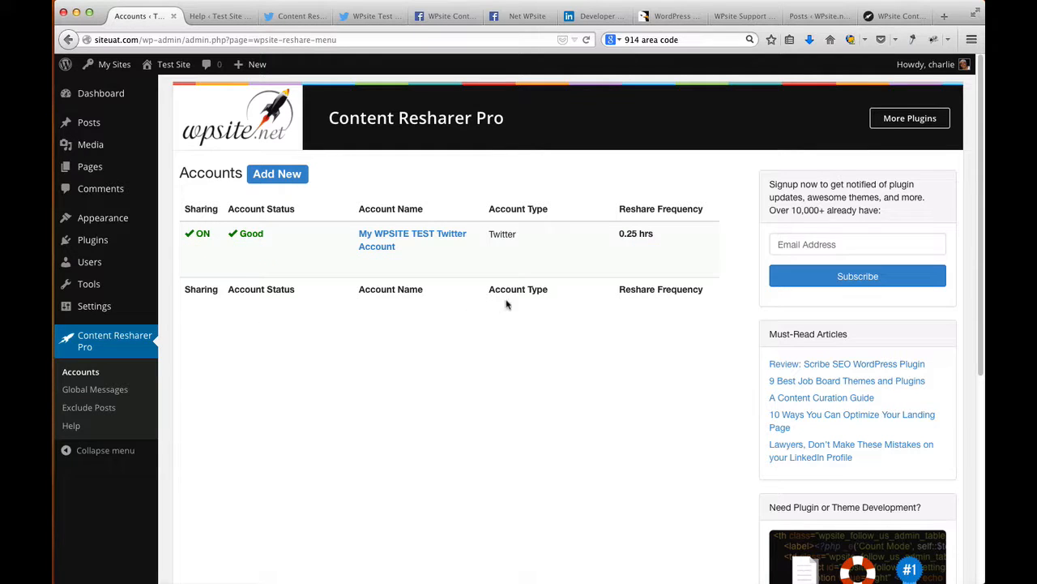
Turn sharing off for My WPSITE TEST Twitter Account and turn it on again.
mouse_move(655, 251)
mouse_move(252, 240)
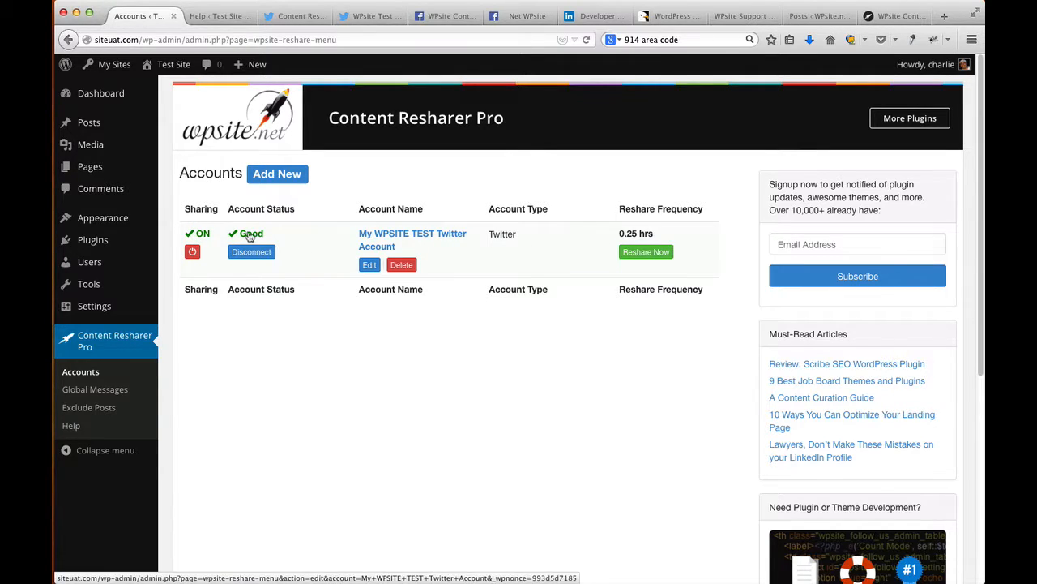
left_click(192, 253)
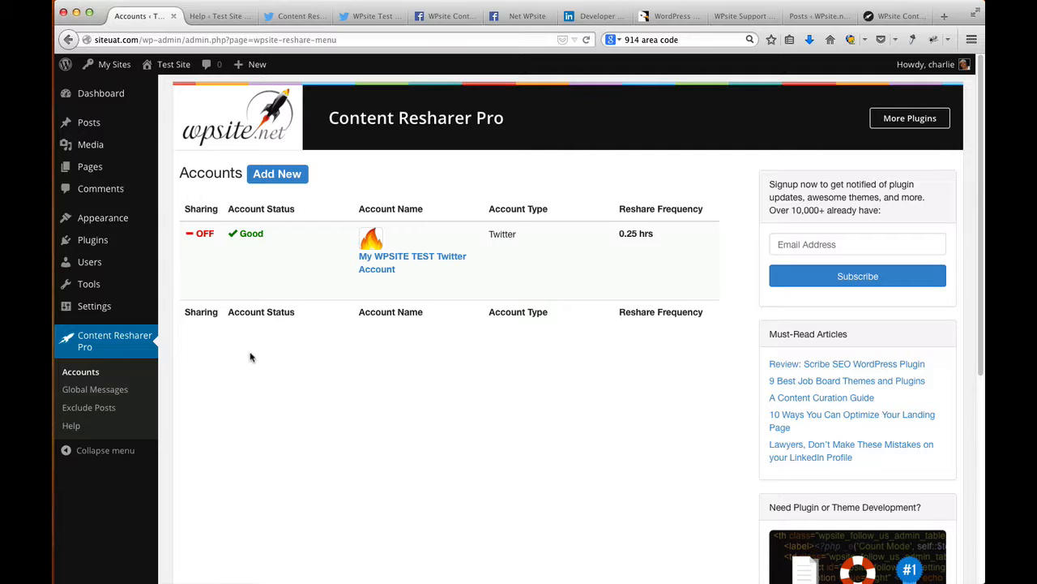
mouse_move(314, 277)
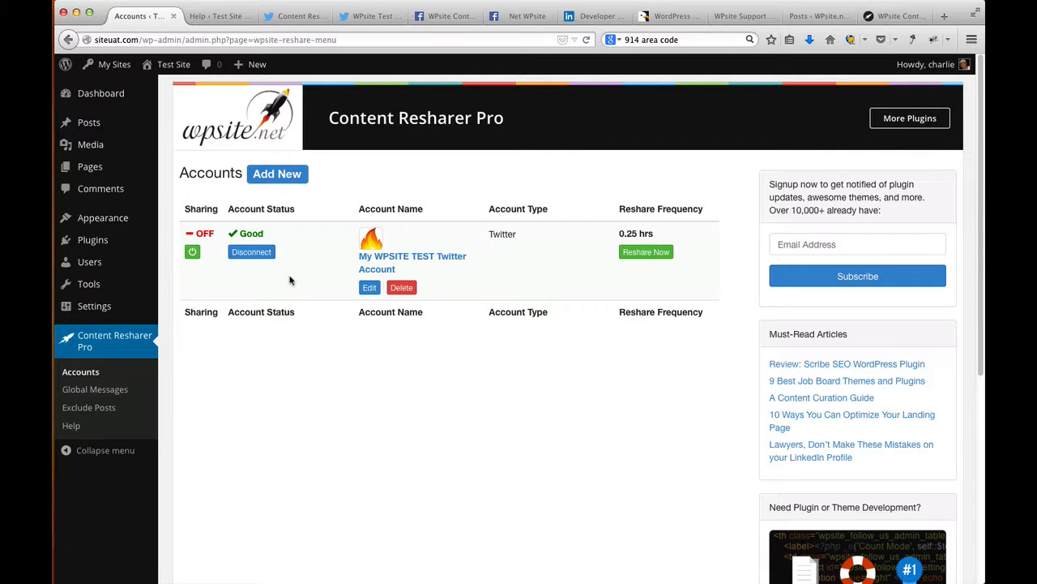
left_click(193, 252)
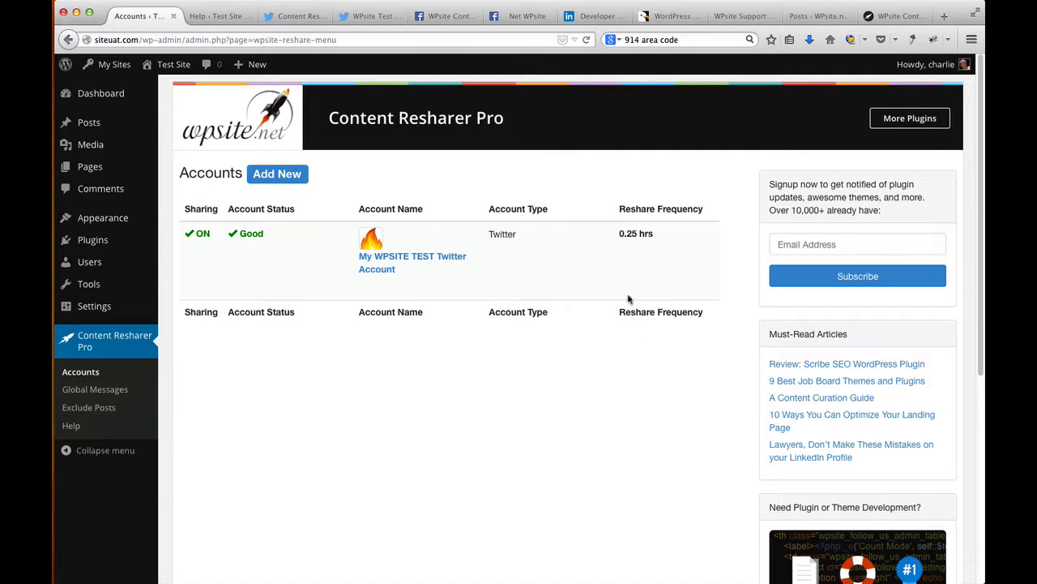
Reshare a post immediately through My WPSITE TEST Twitter Account.
mouse_move(644, 235)
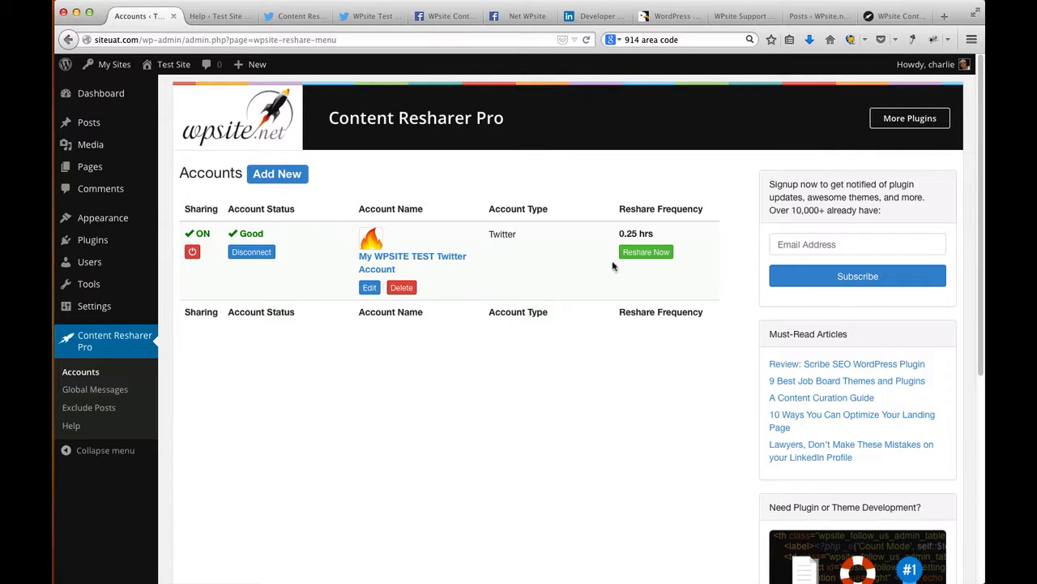
left_click(667, 256)
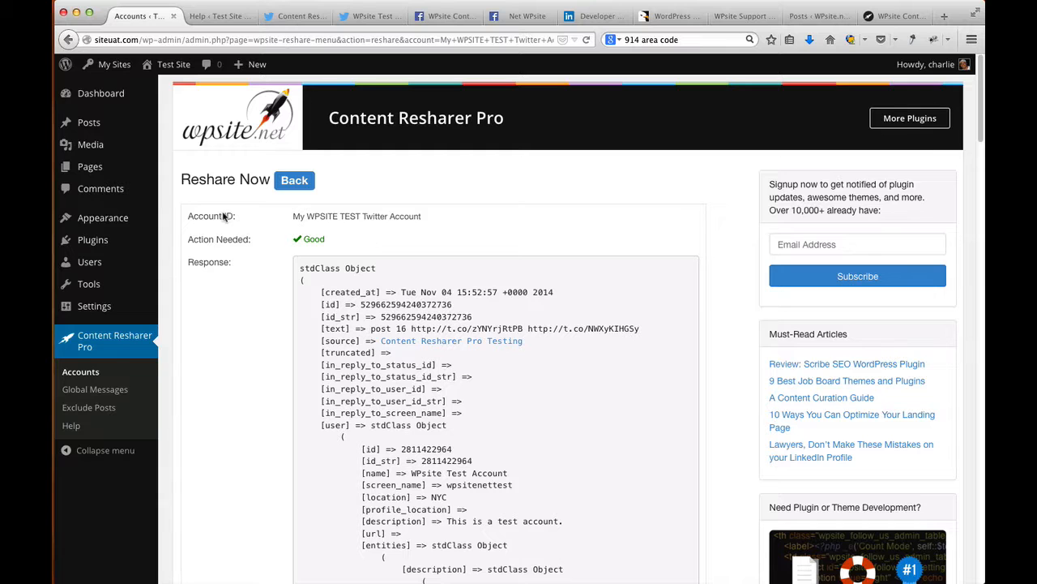
Check the reshare's Action Needed status, and reload the WPsite Test Account's Twitter profile to examine its latest tweet.
scroll(719, 212, "down", 1)
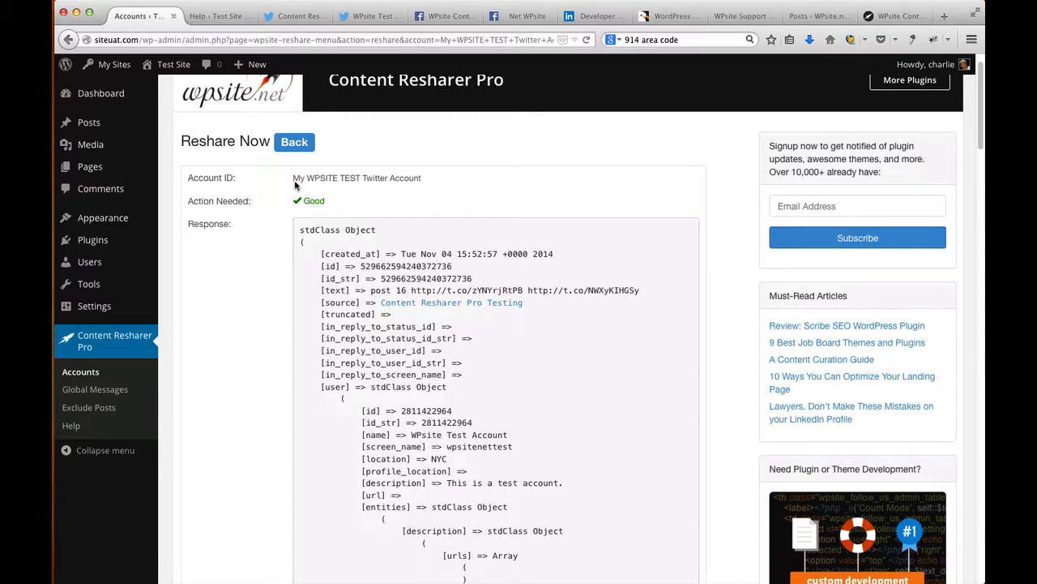
mouse_move(297, 201)
left_mouse_down()
mouse_move(326, 204)
mouse_move(290, 200)
left_mouse_up()
left_click(369, 17)
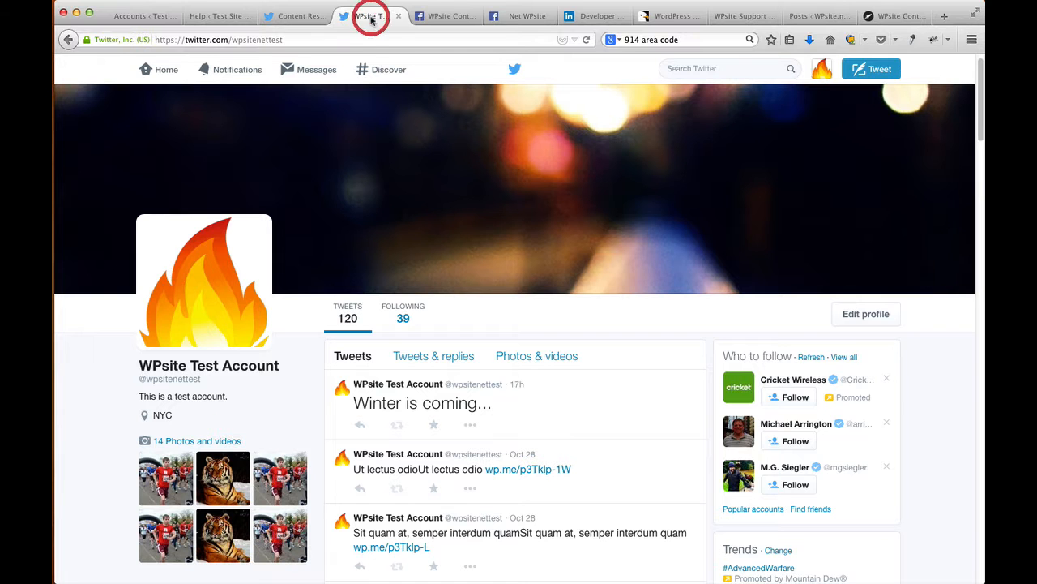
right_click(703, 344)
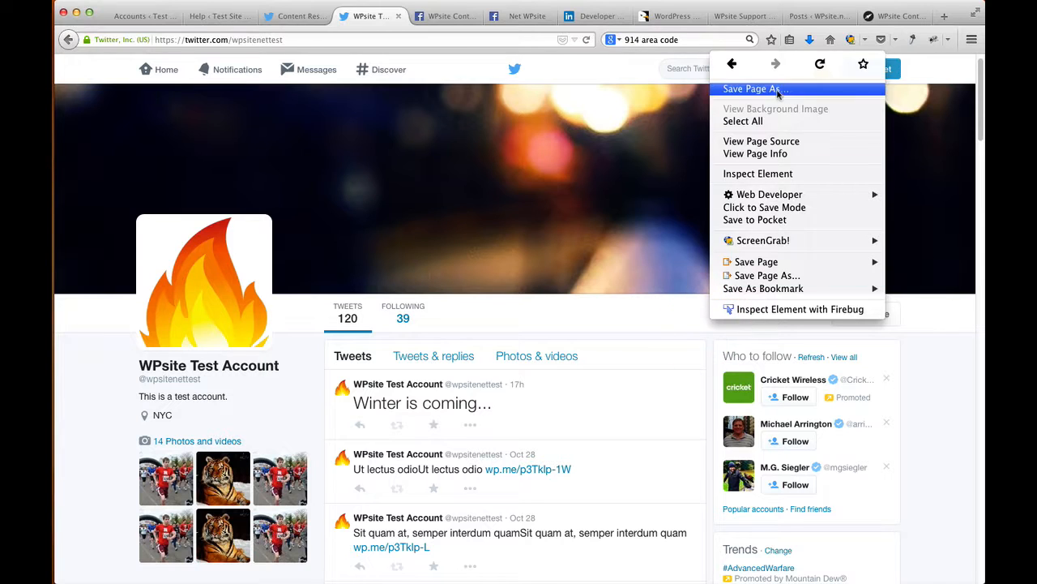
left_click(818, 62)
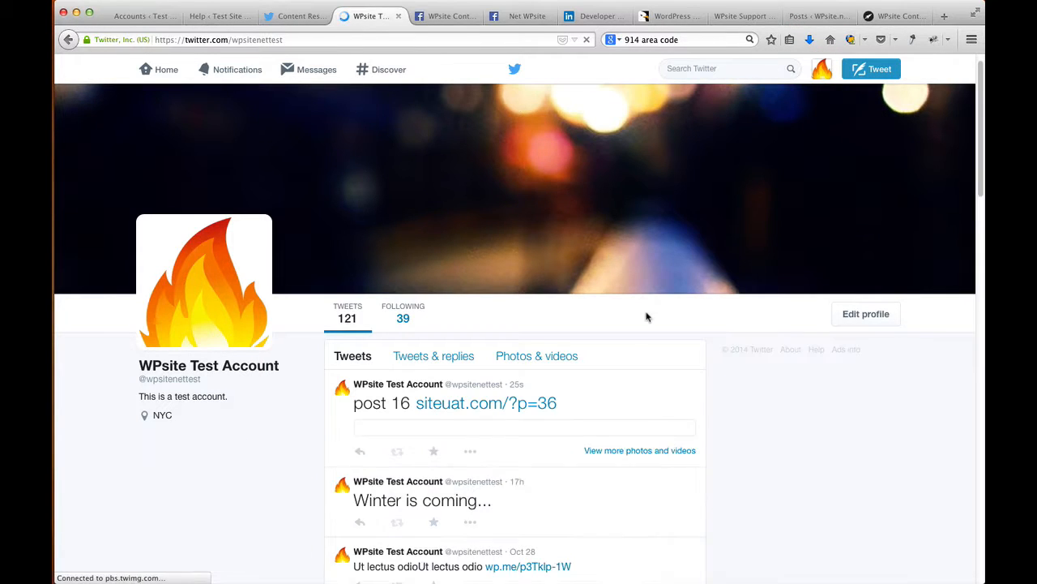
scroll(373, 389, "down", 4)
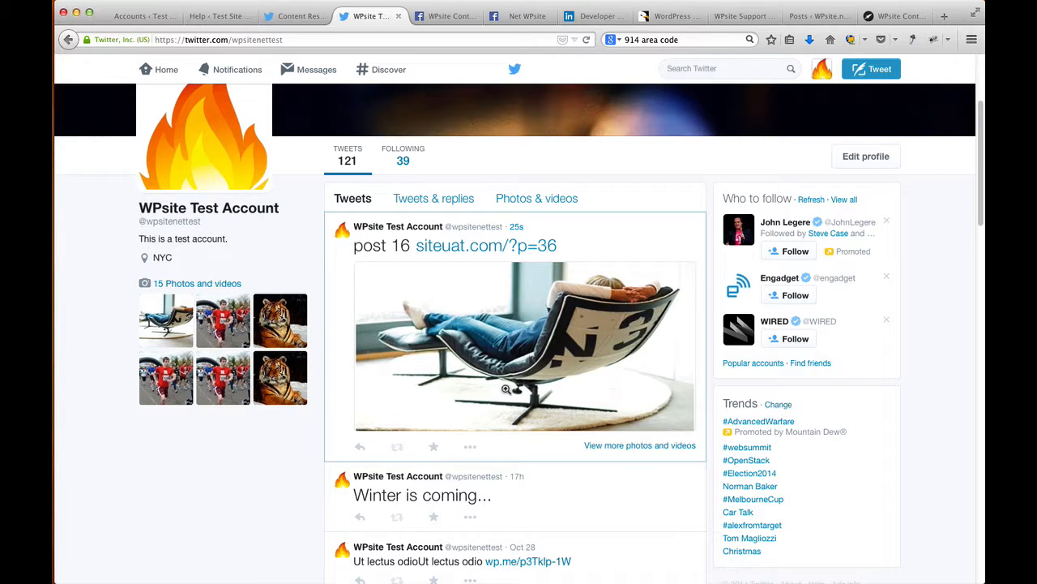
scroll(506, 388, "up", 3)
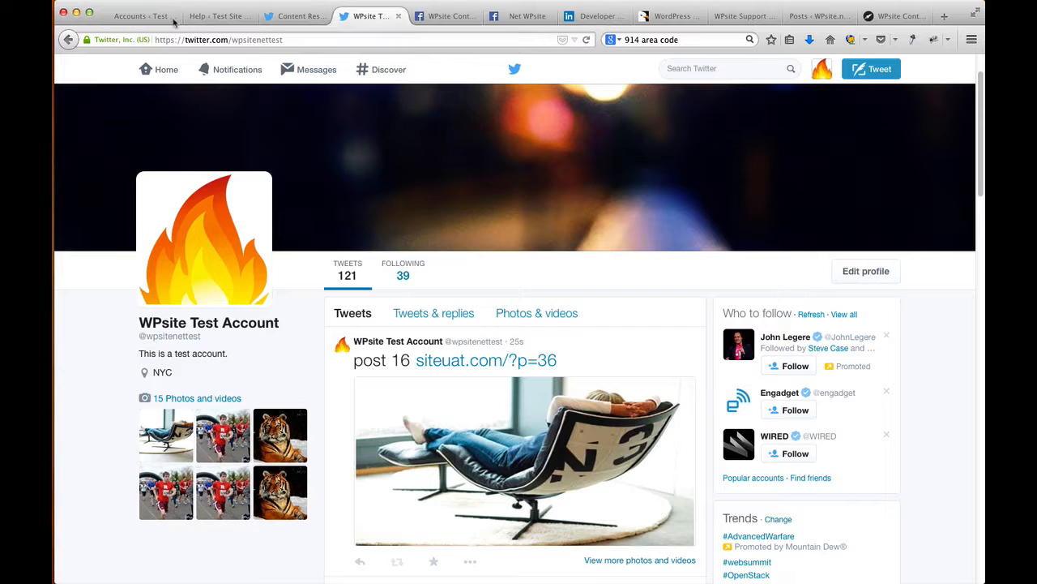
Go back to the Reshare Now page, examine the full Twitter response and return to the plugin's accounts list.
left_click(146, 16)
left_click(390, 205)
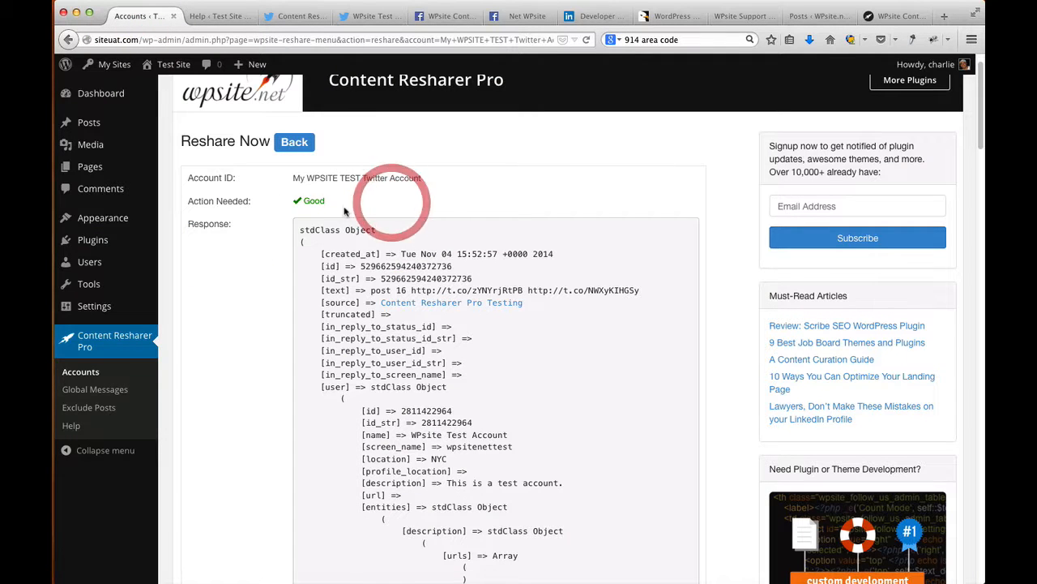
scroll(329, 257, "down", 5)
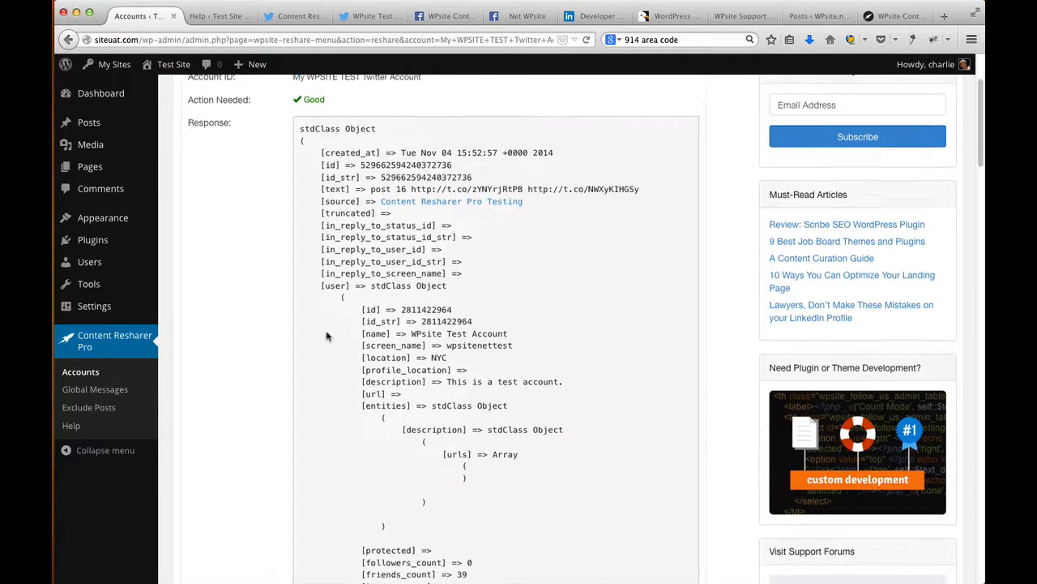
scroll(315, 343, "up", 3)
scroll(650, 234, "up", 1)
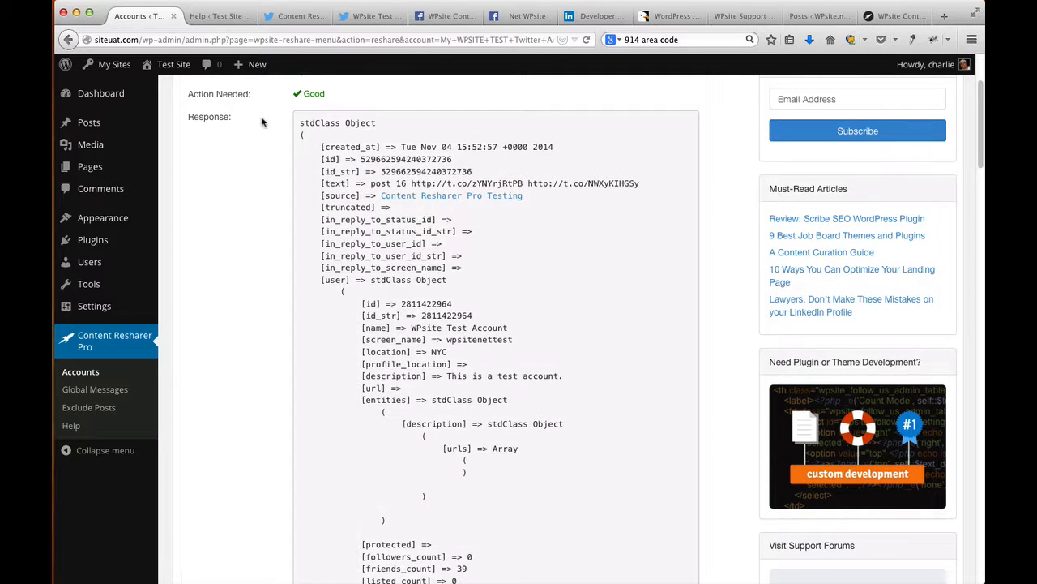
triple_click(202, 117)
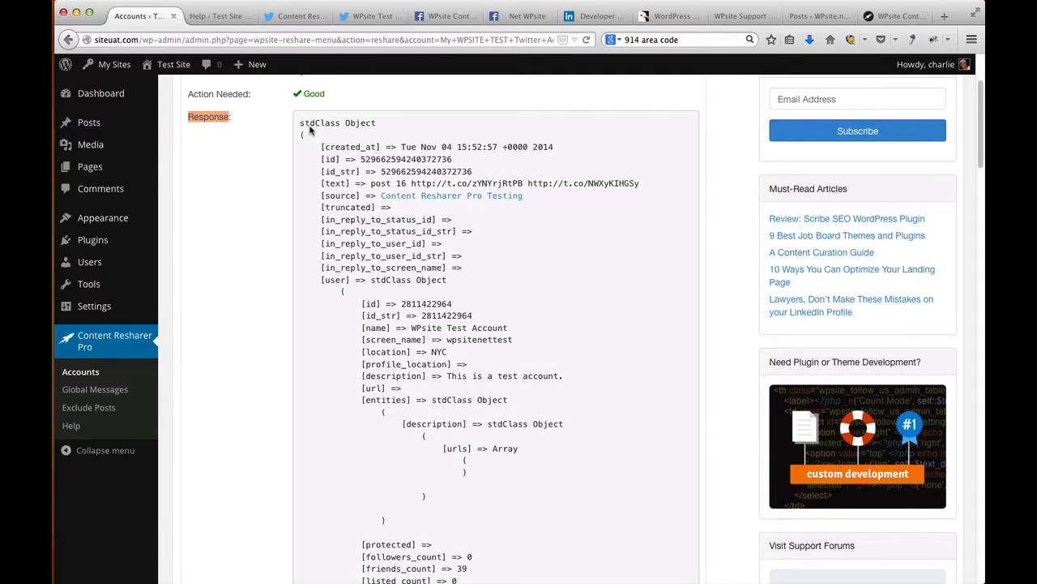
left_click_drag(300, 123, 519, 425)
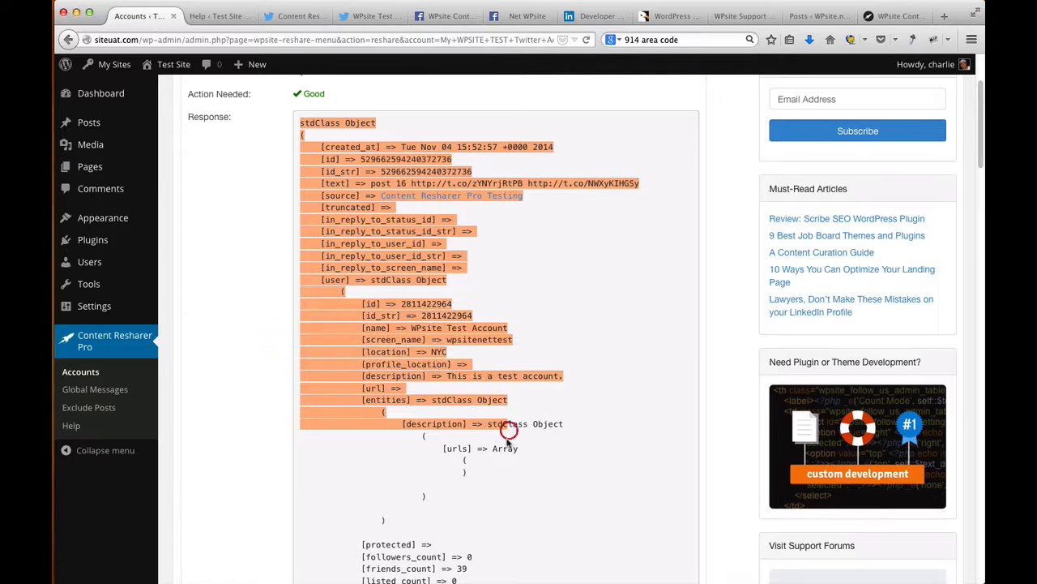
scroll(499, 435, "down", 7)
scroll(500, 436, "down", 20)
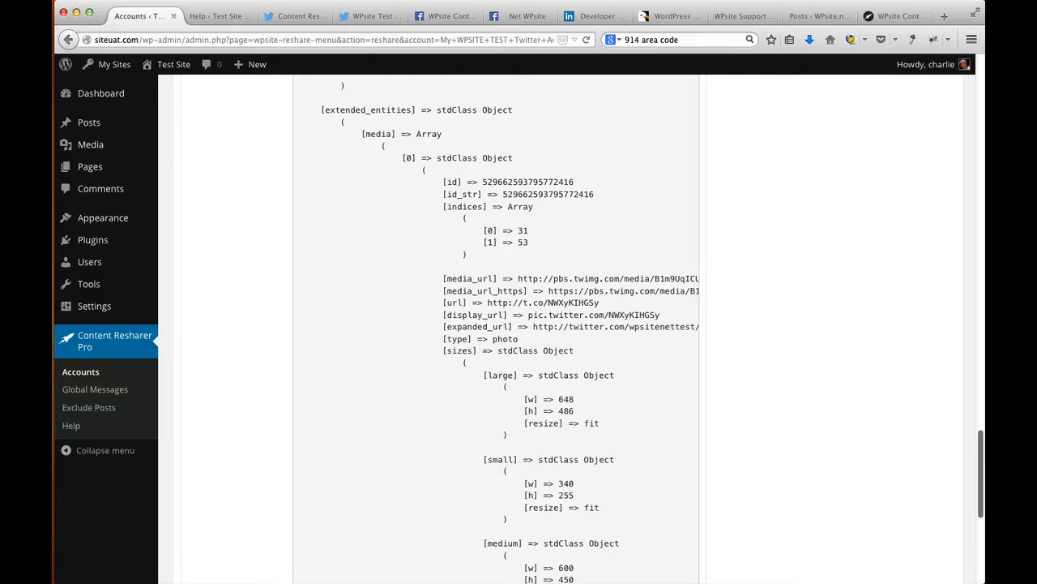
left_click_drag(980, 467, 929, 72)
left_click(445, 185)
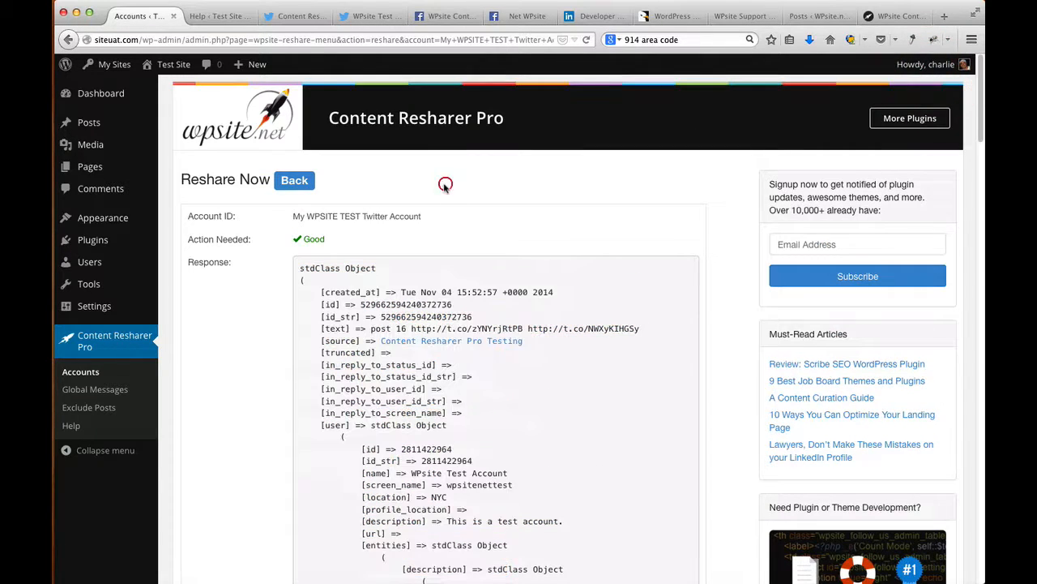
left_click(89, 367)
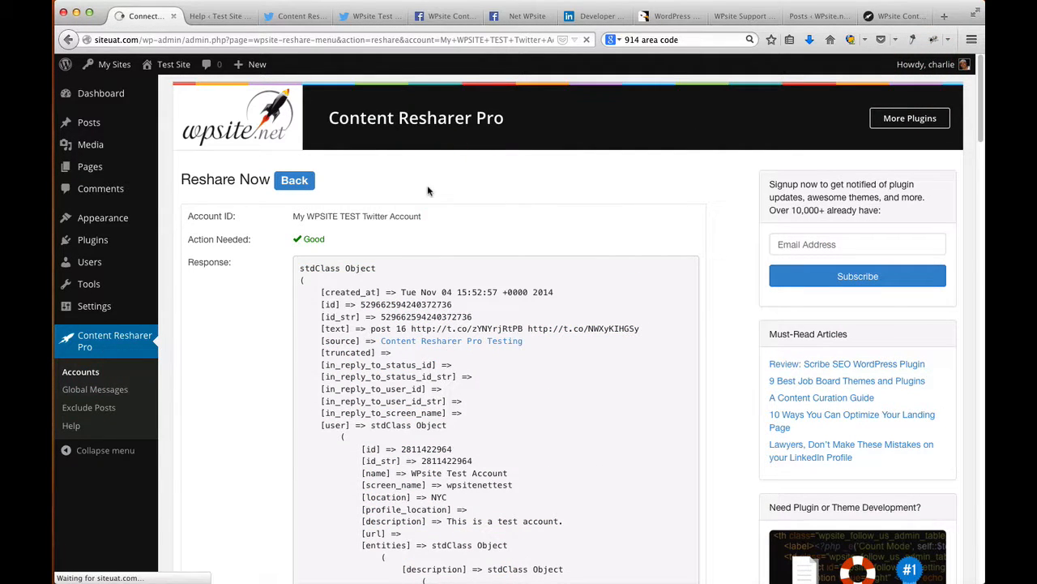